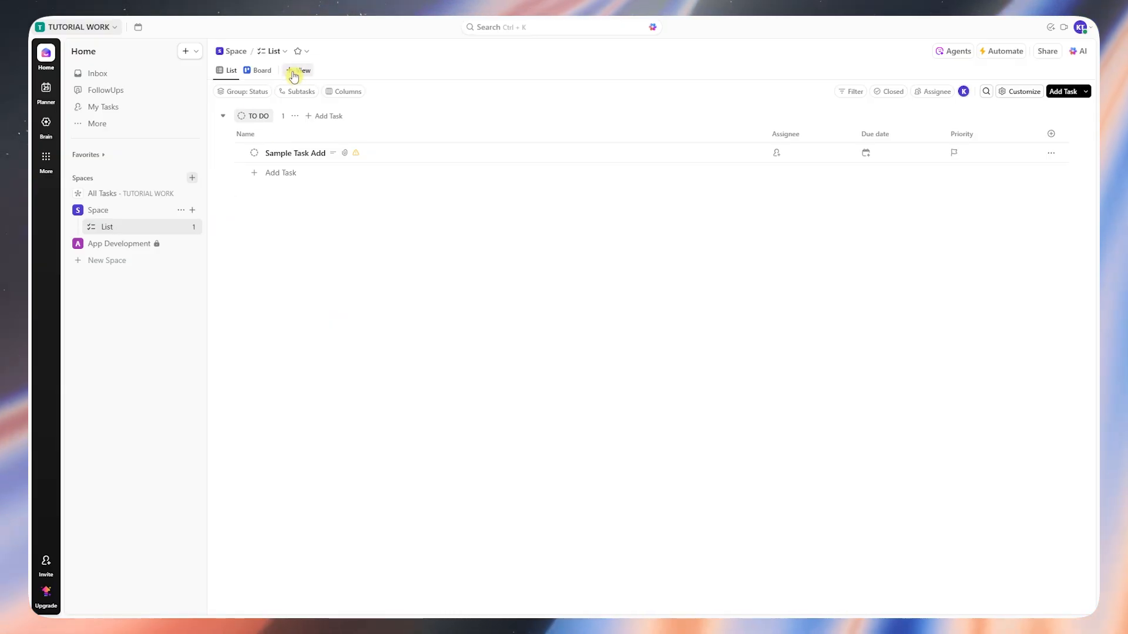
- Add a Form view to the list using the Project Intake template
click(289, 73)
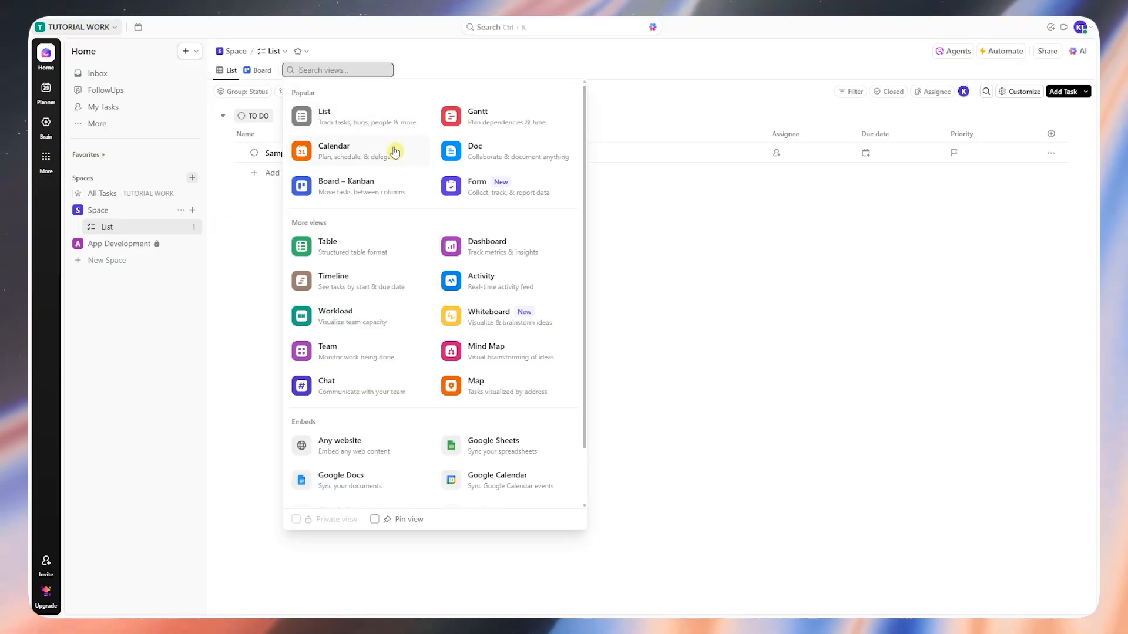
click(497, 189)
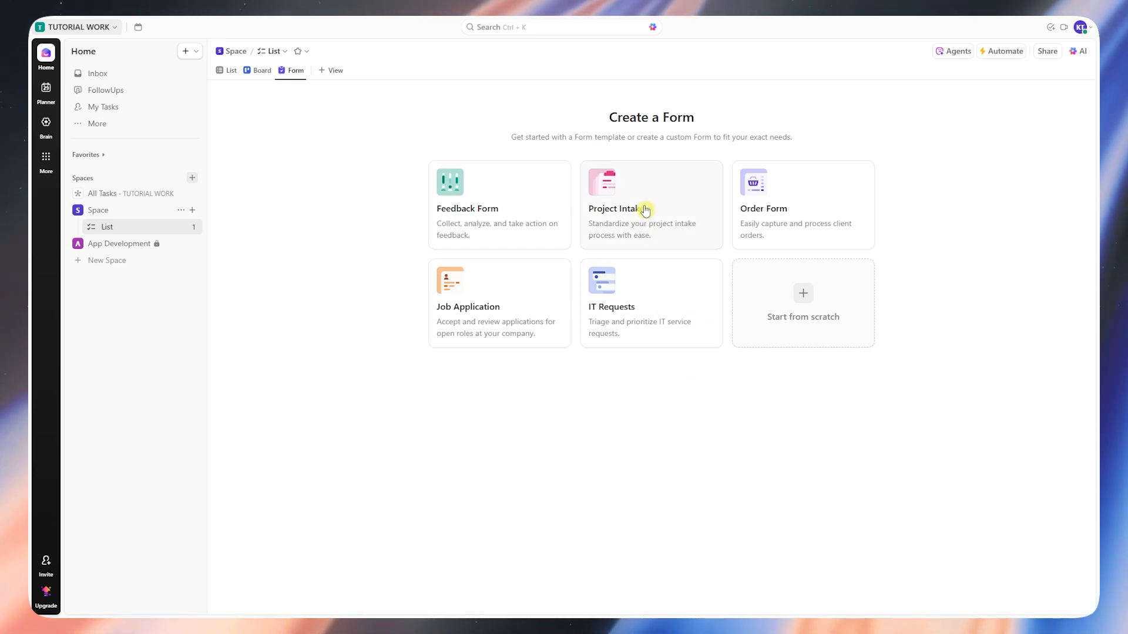
click(662, 218)
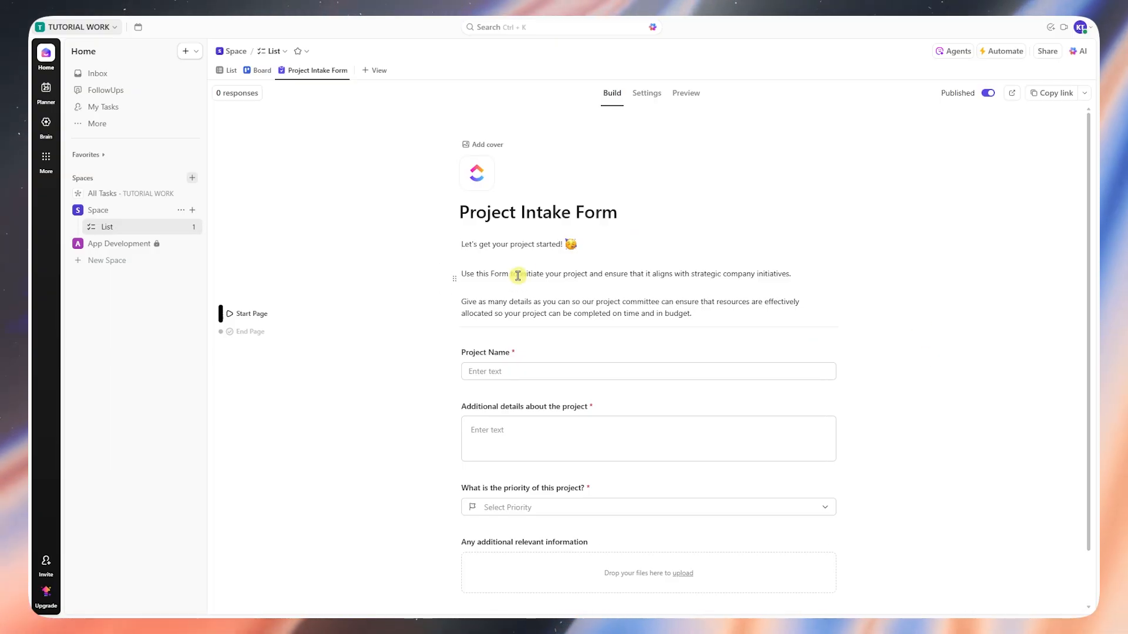
- Retitle the form as "SAMPLE Project Intake Form"
click(506, 245)
drag(671, 308, 450, 243)
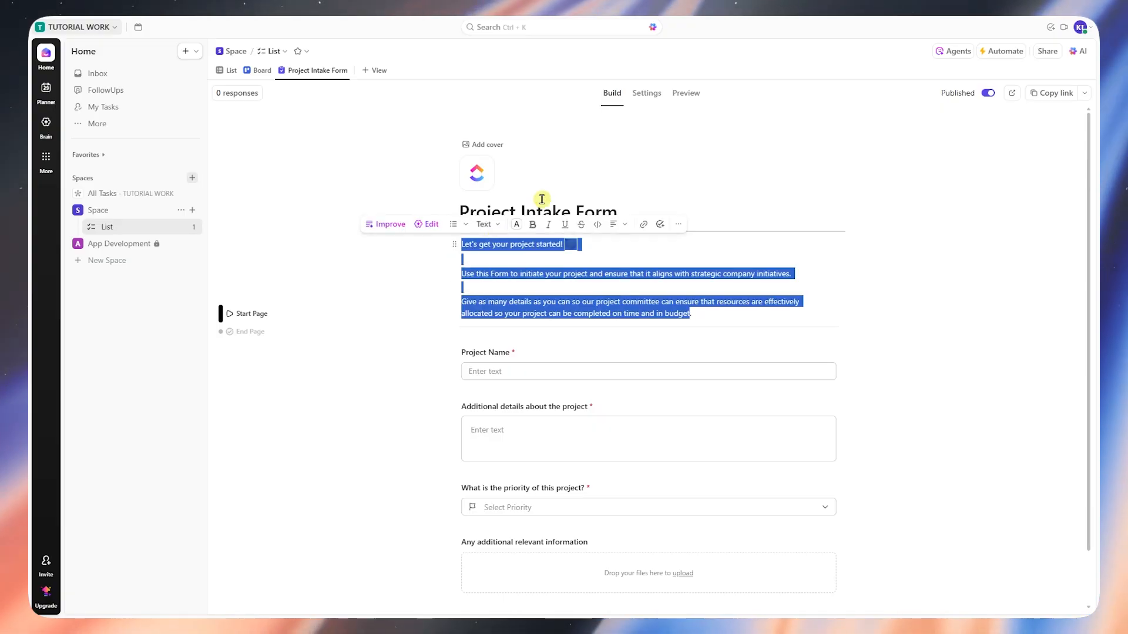
click(458, 212)
text(sAM)
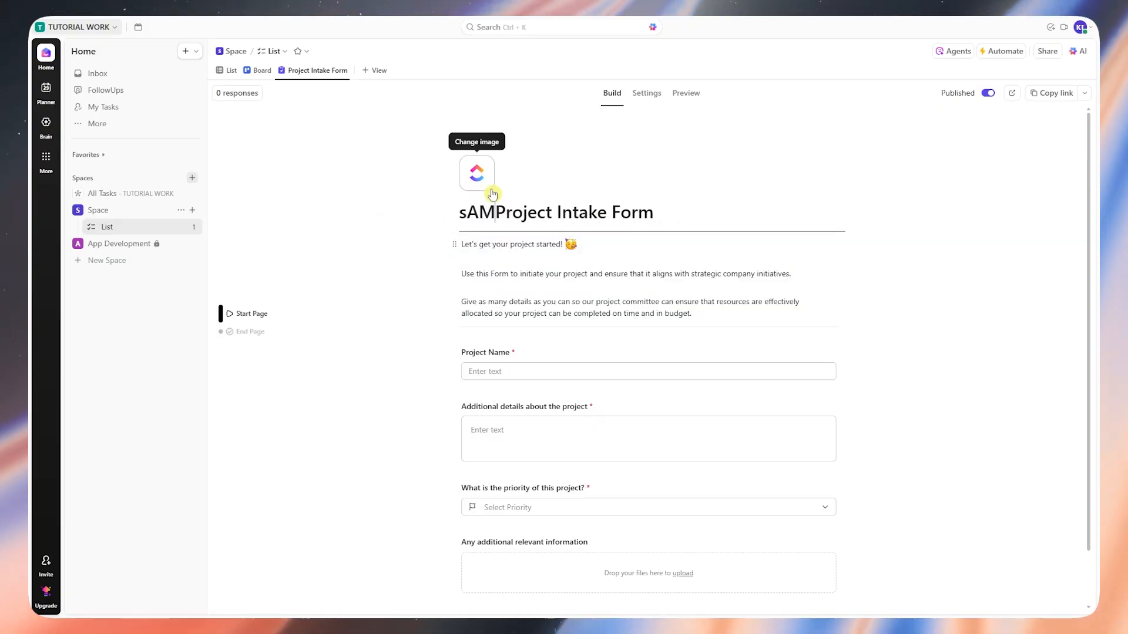
key(BackSpace)
key(BackSpace)
key(BackSpace)
text(SAMPLE)
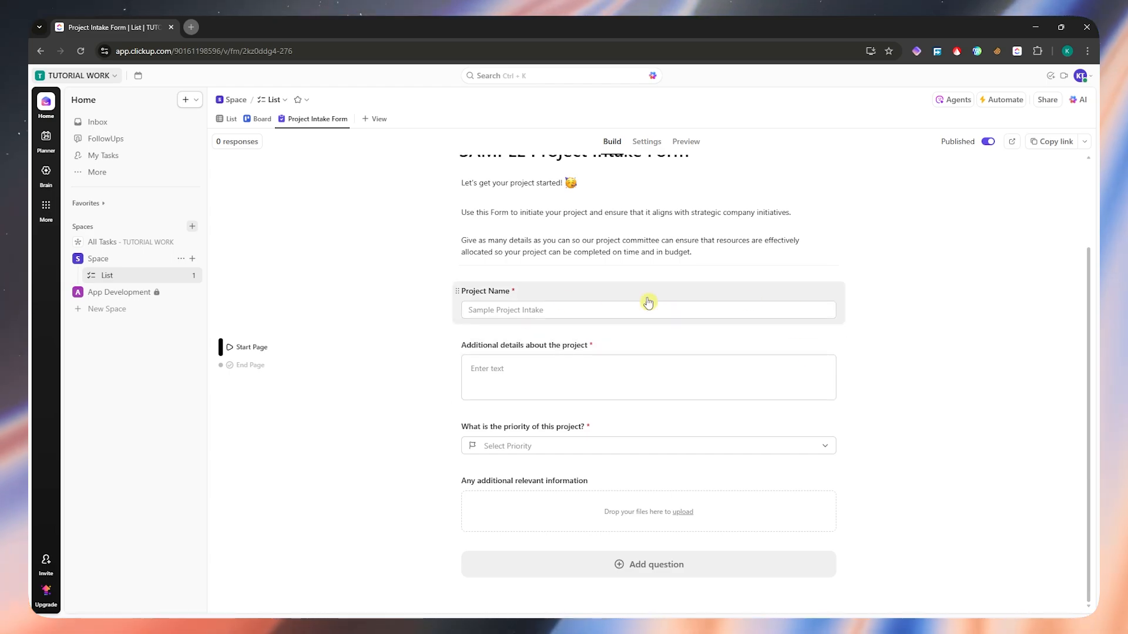
- Rename the form's Project Name question to "Project Number"
click(555, 301)
drag(509, 319, 445, 319)
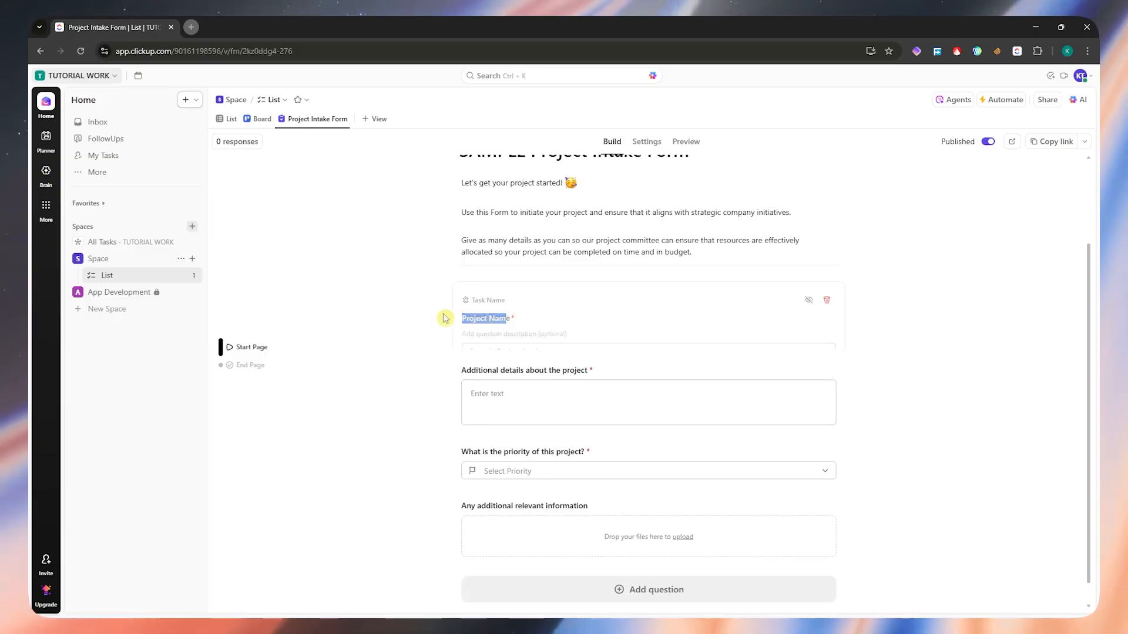
click(539, 300)
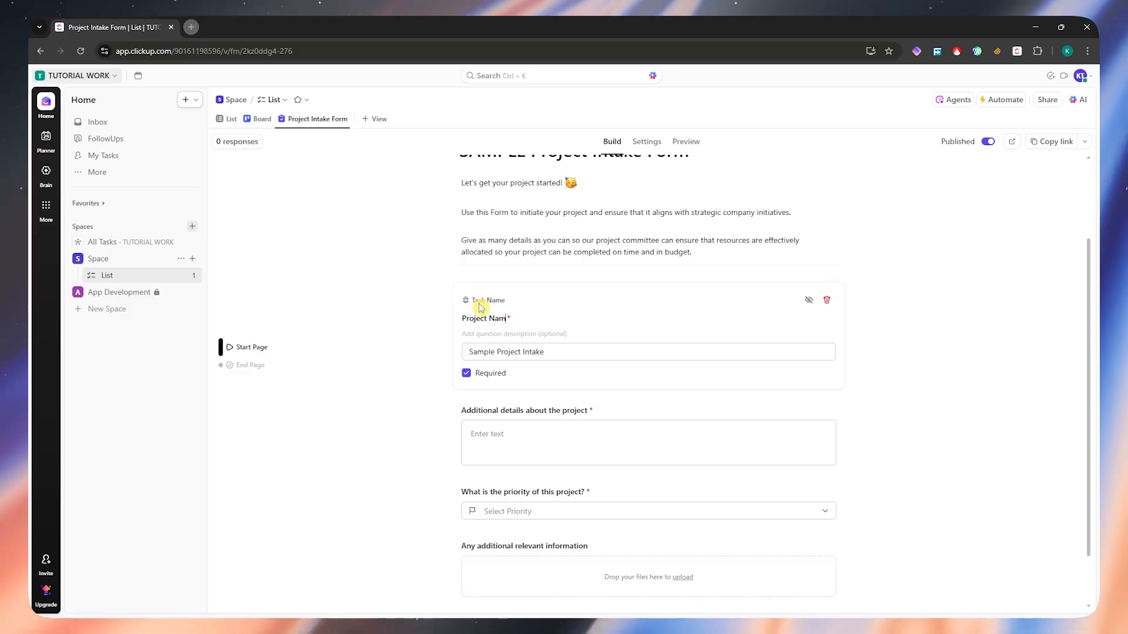
text(mber)
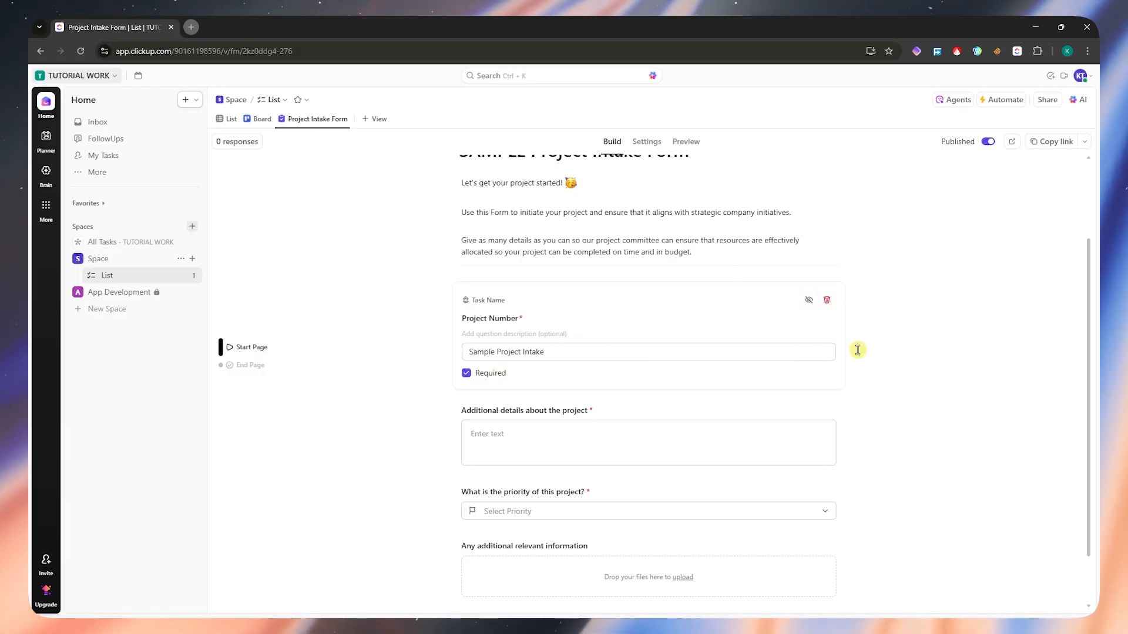
click(896, 352)
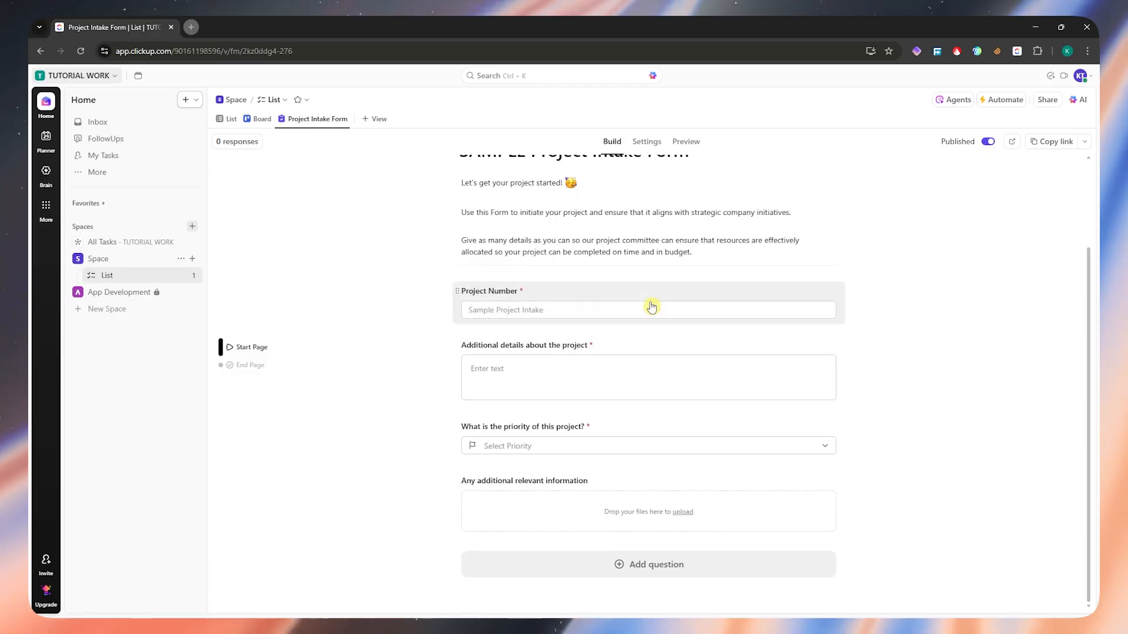
- Add a date question to the end of the form, mapped to the existing Due Date field
click(619, 571)
mouse_move(670, 380)
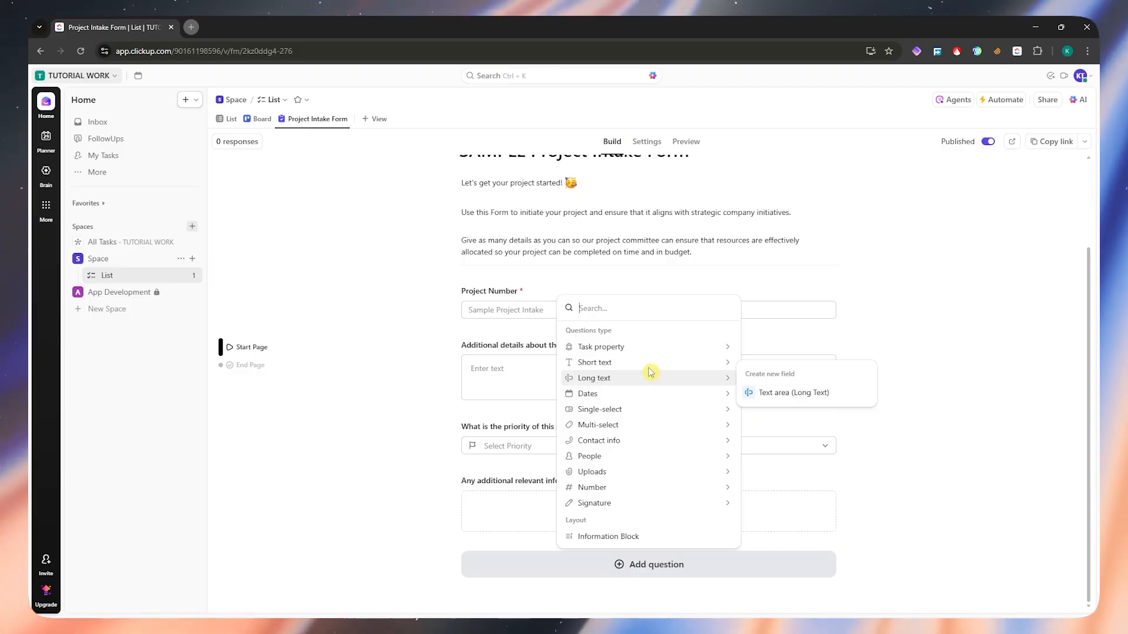
mouse_move(634, 355)
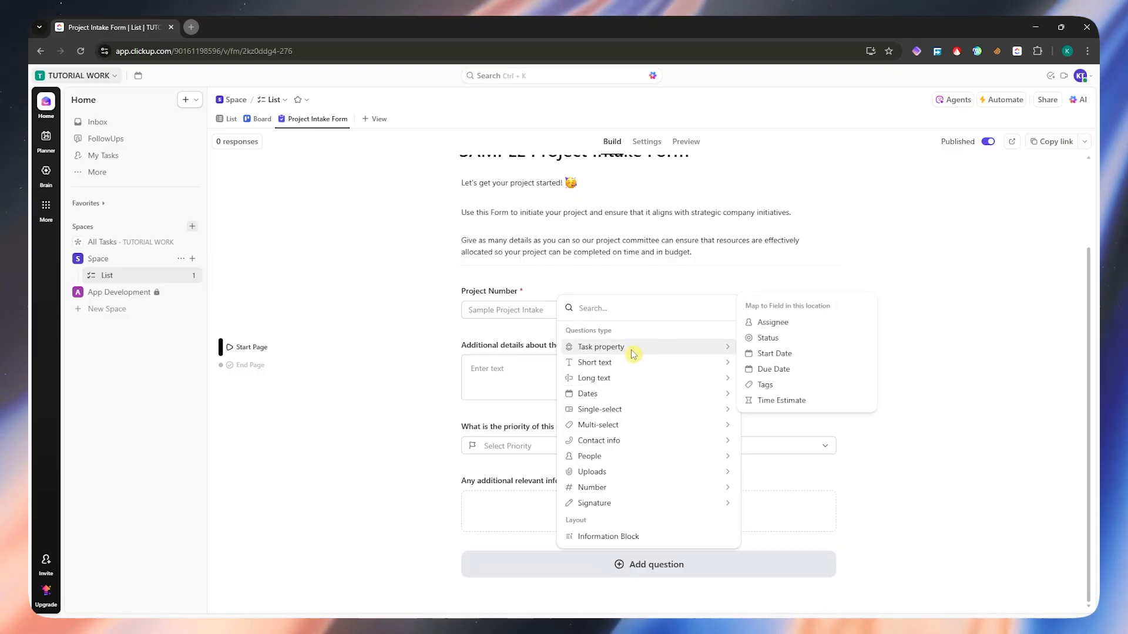
mouse_move(635, 399)
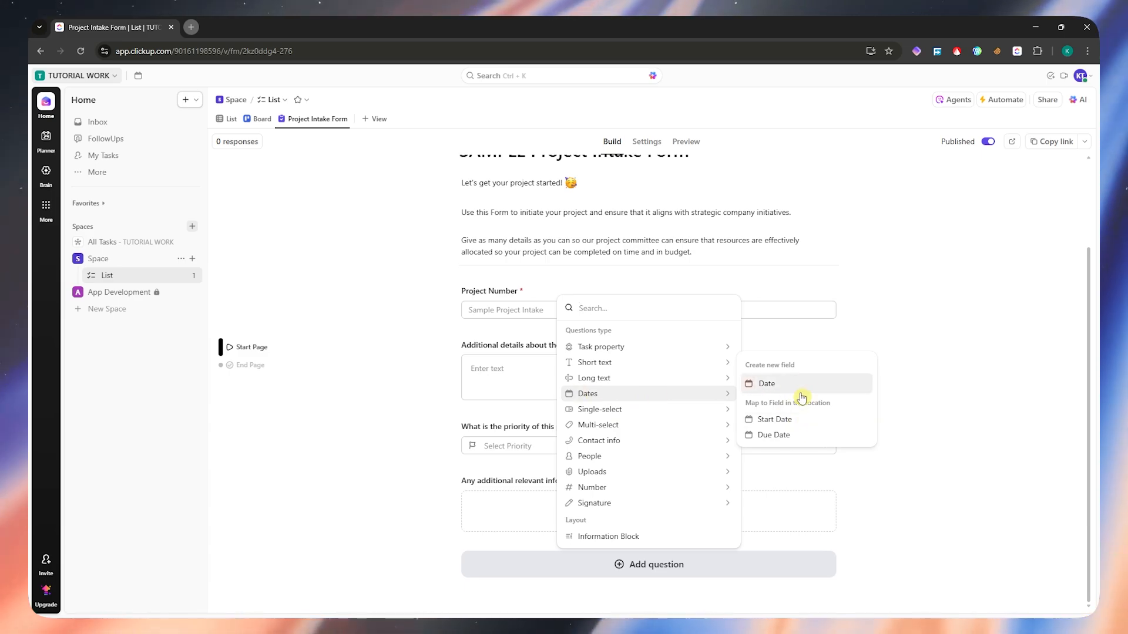
click(781, 434)
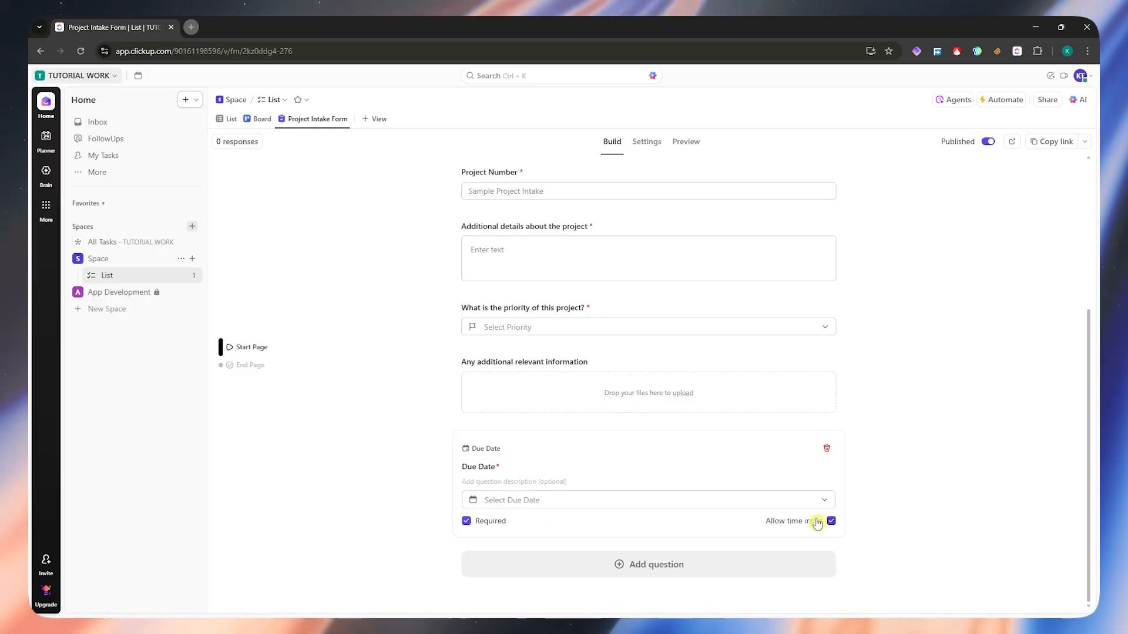
click(648, 555)
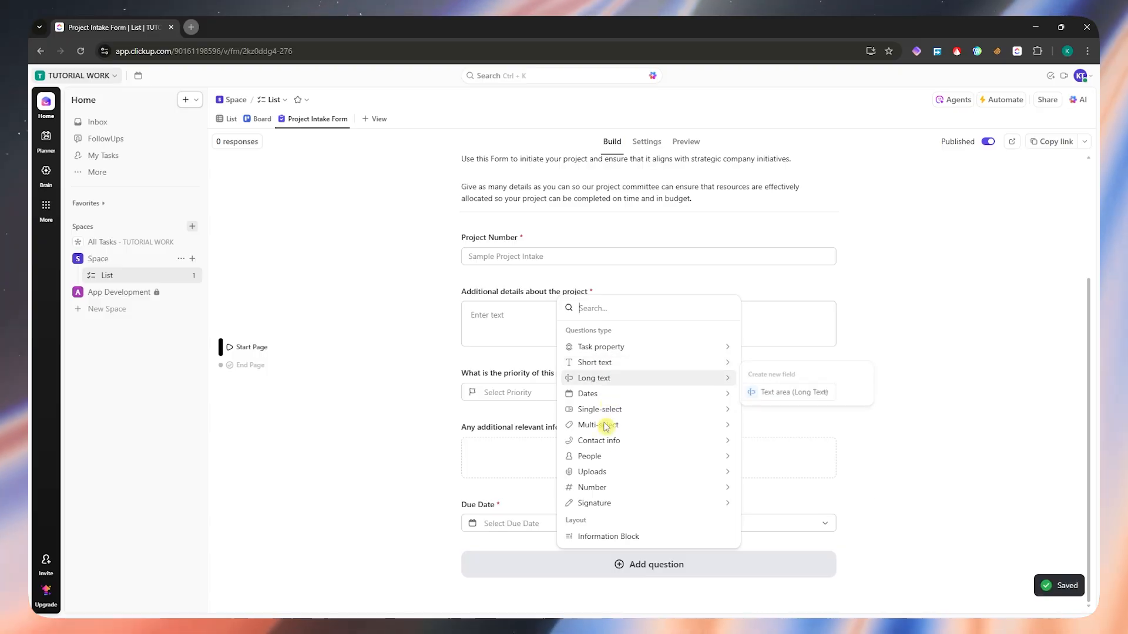
click(516, 494)
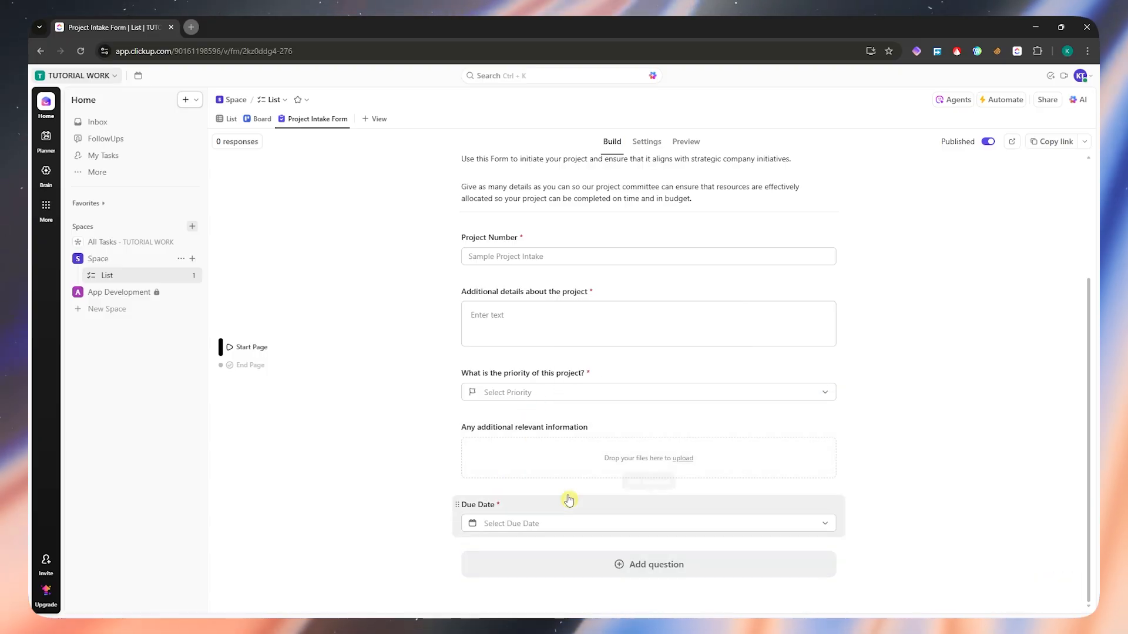
click(610, 514)
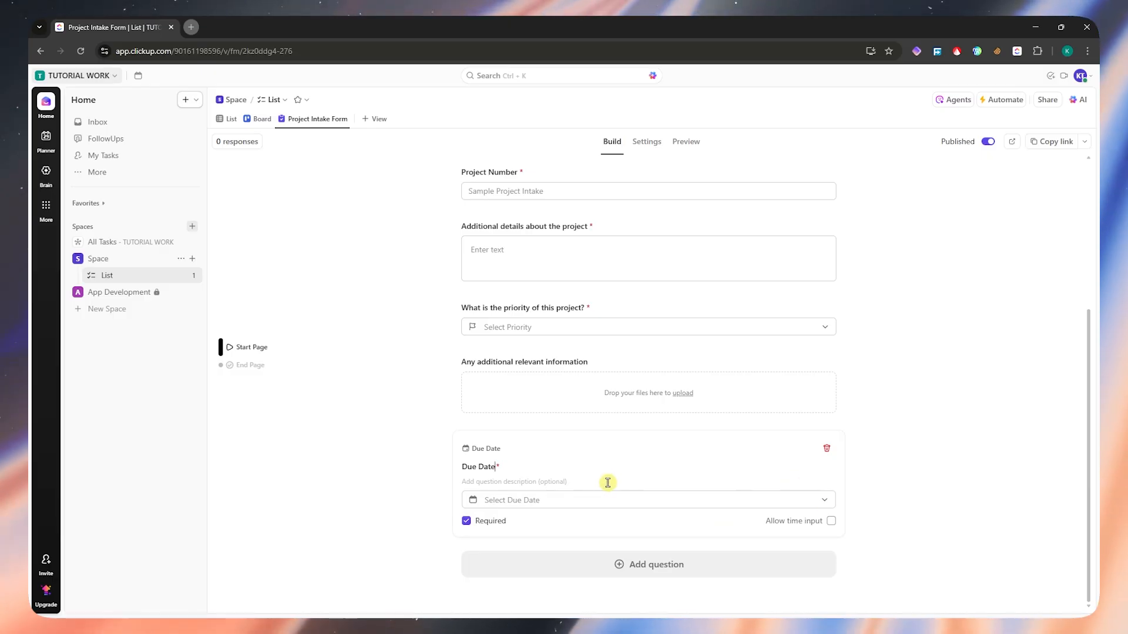
- Try to set an assignee and a task template for form submissions in the form's settings
scroll(587, 328, up, 3)
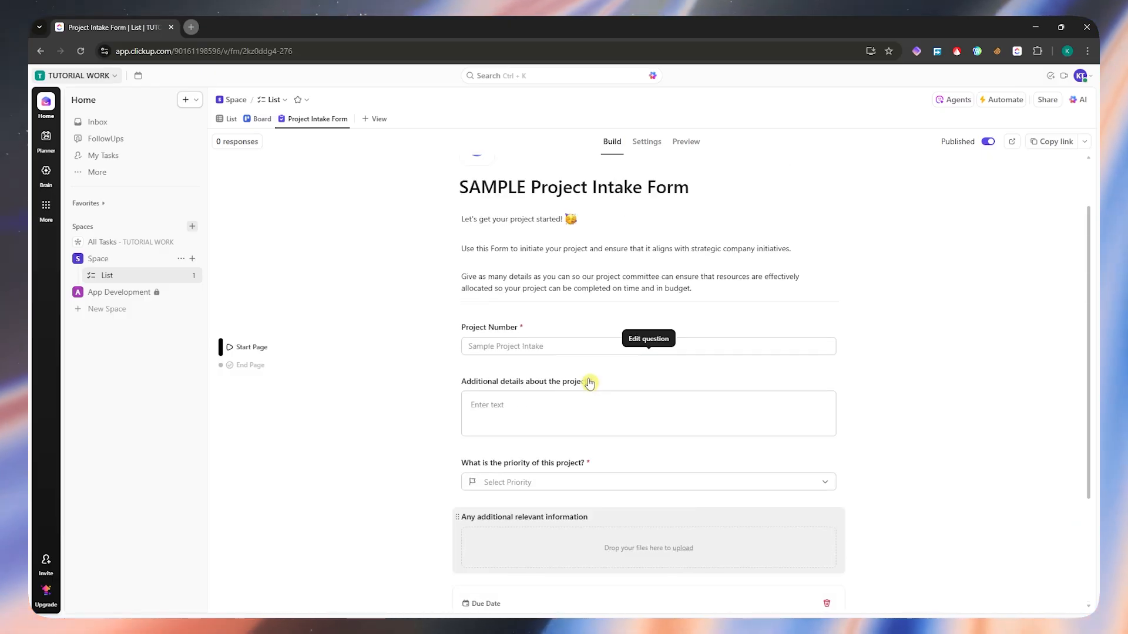
click(641, 144)
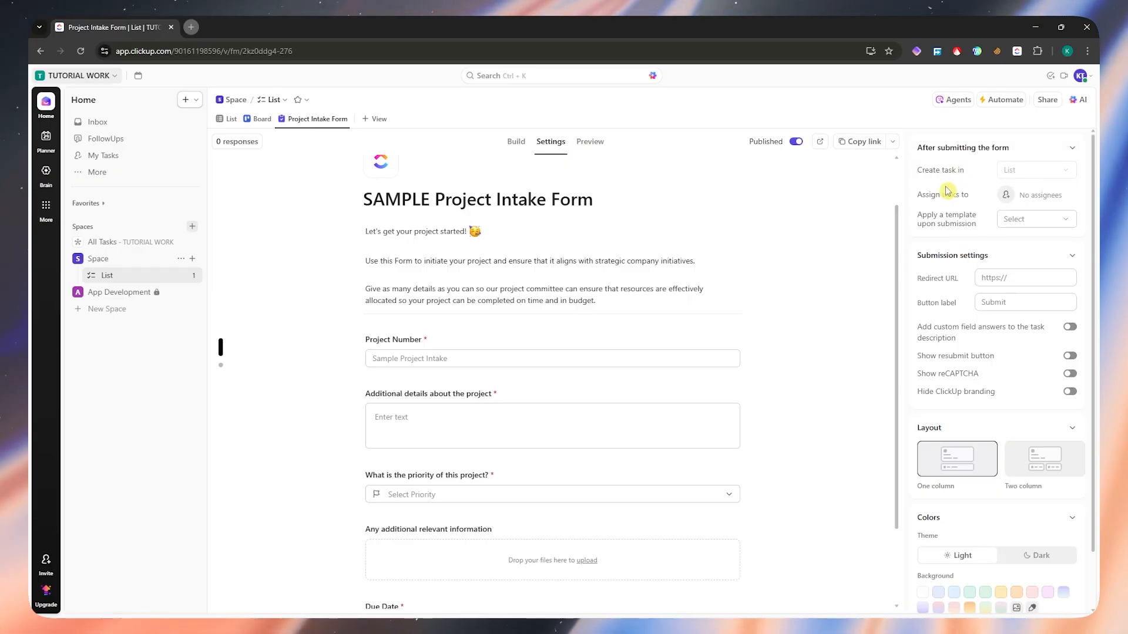
mouse_move(1027, 175)
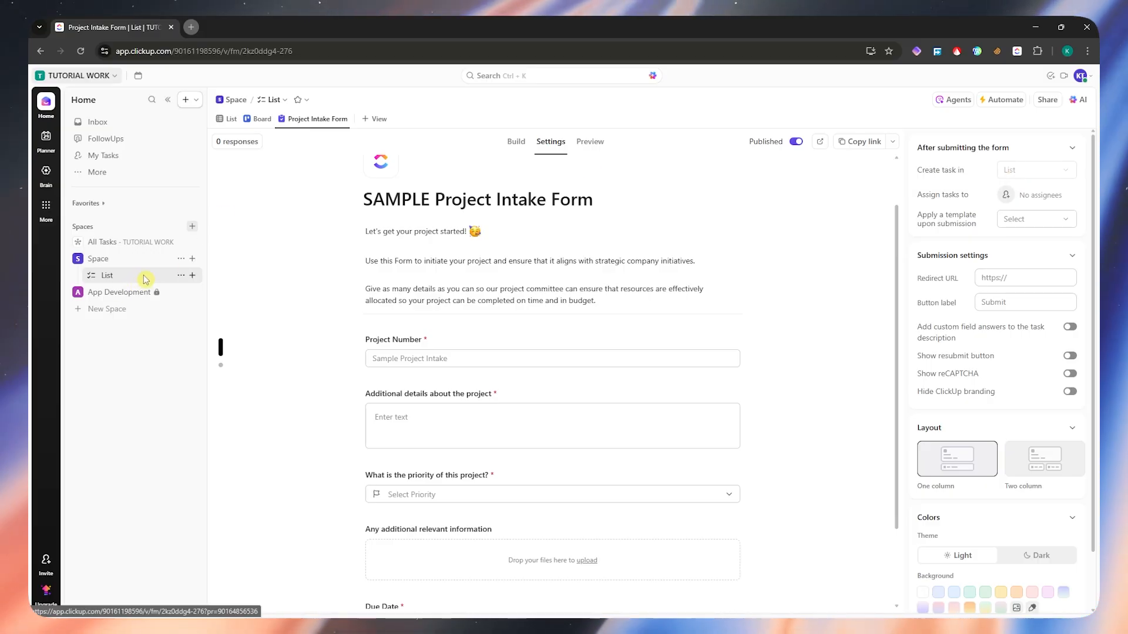
click(1028, 201)
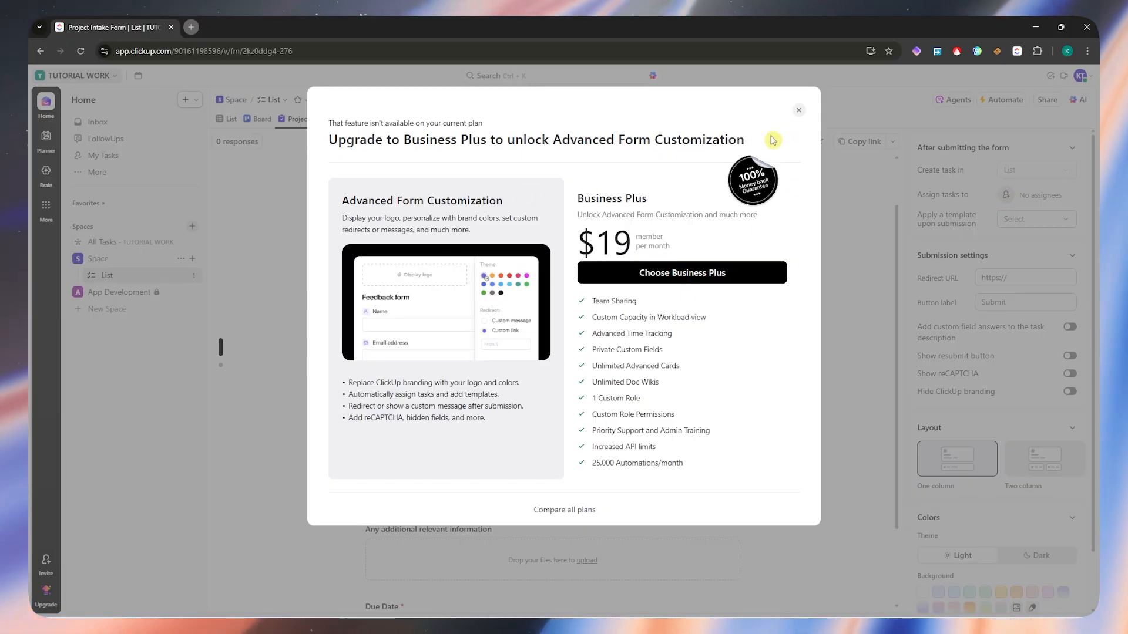
click(797, 111)
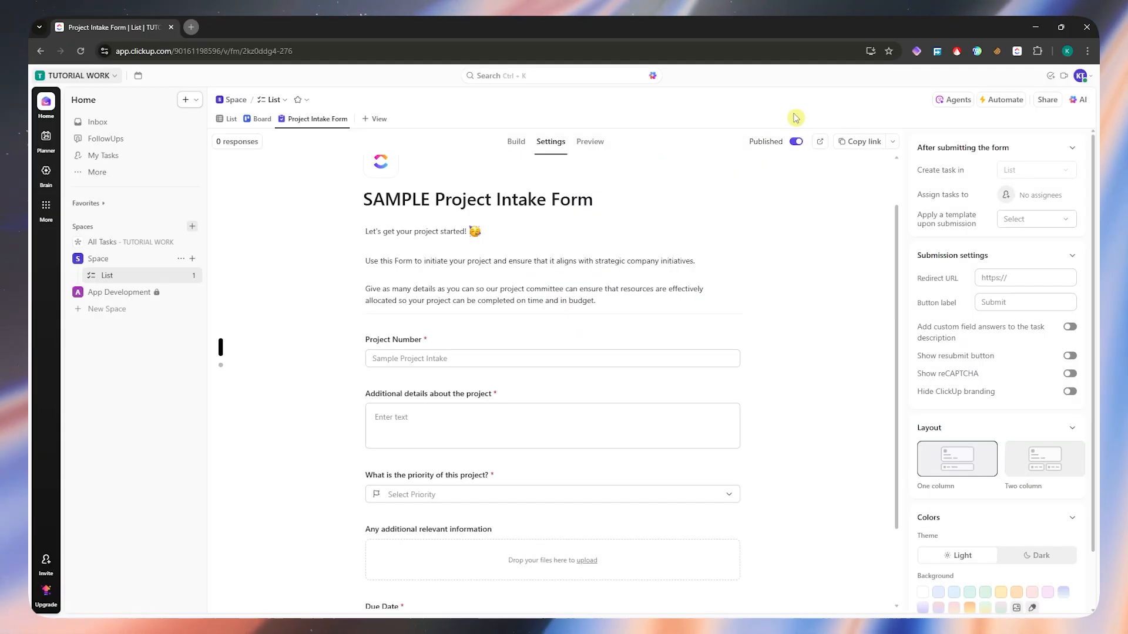
click(1023, 228)
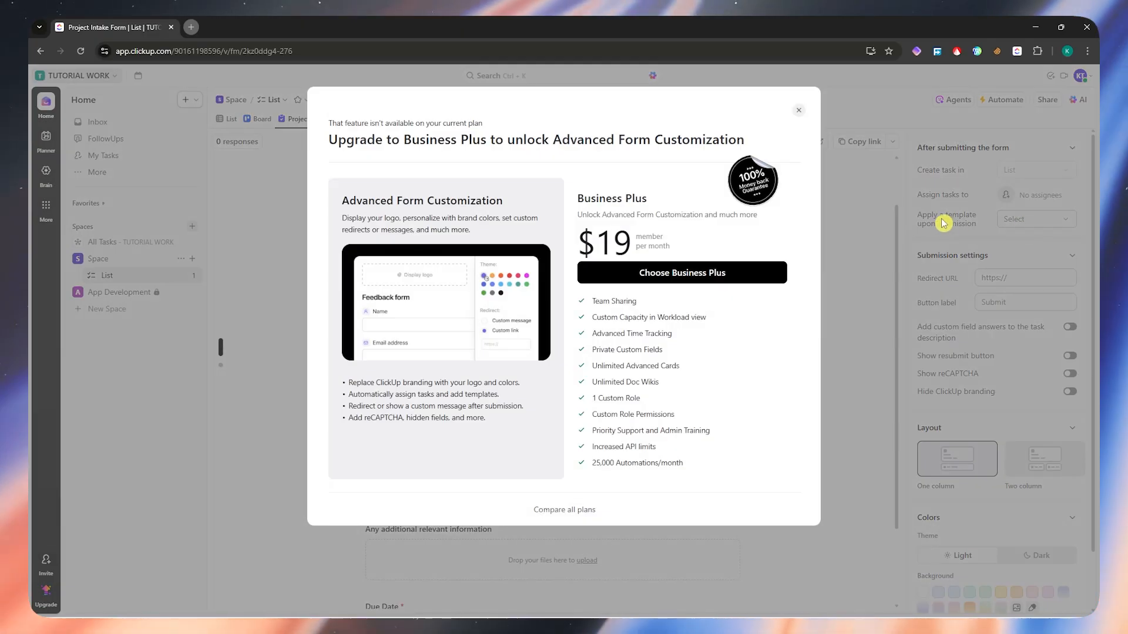
click(799, 113)
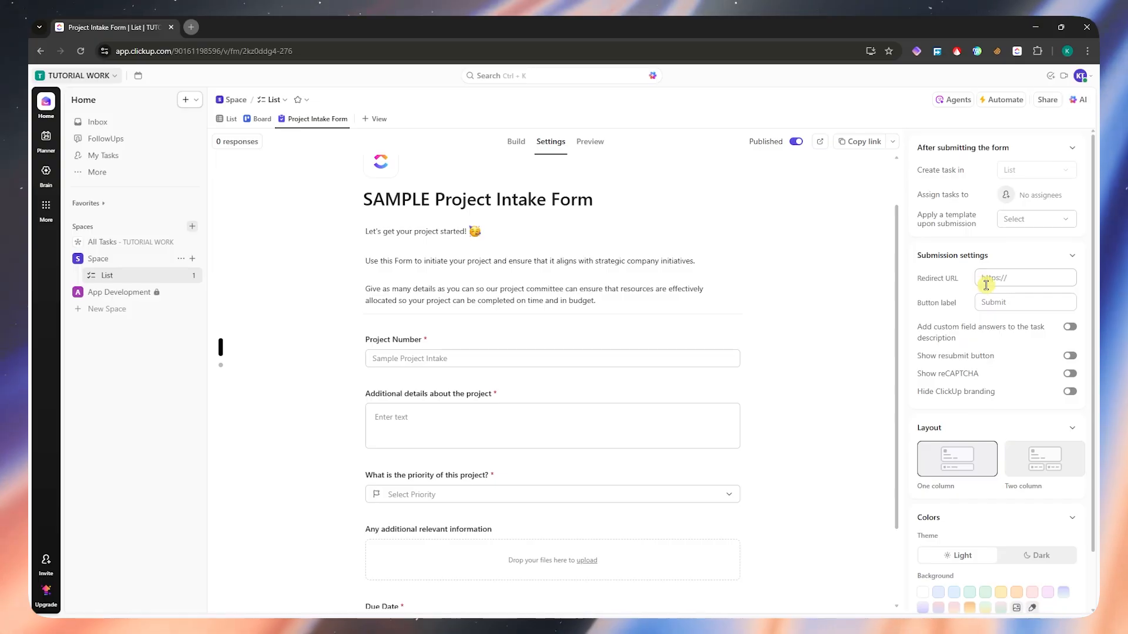
- Try to change the form's background colour, then leave the form settings
scroll(1013, 423, down, 2)
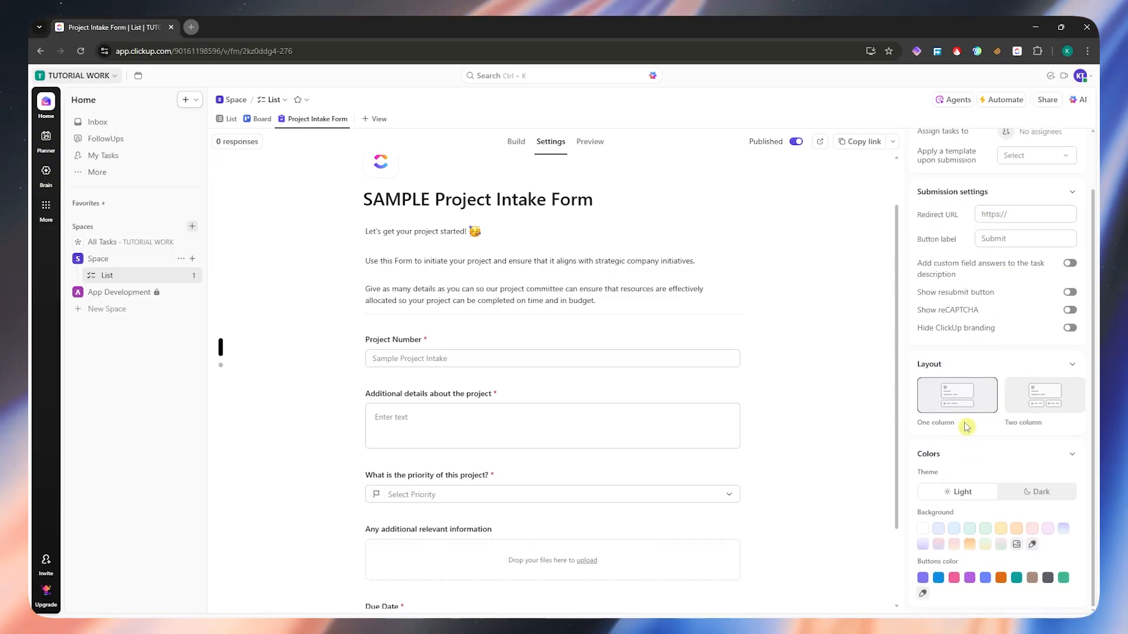
click(952, 545)
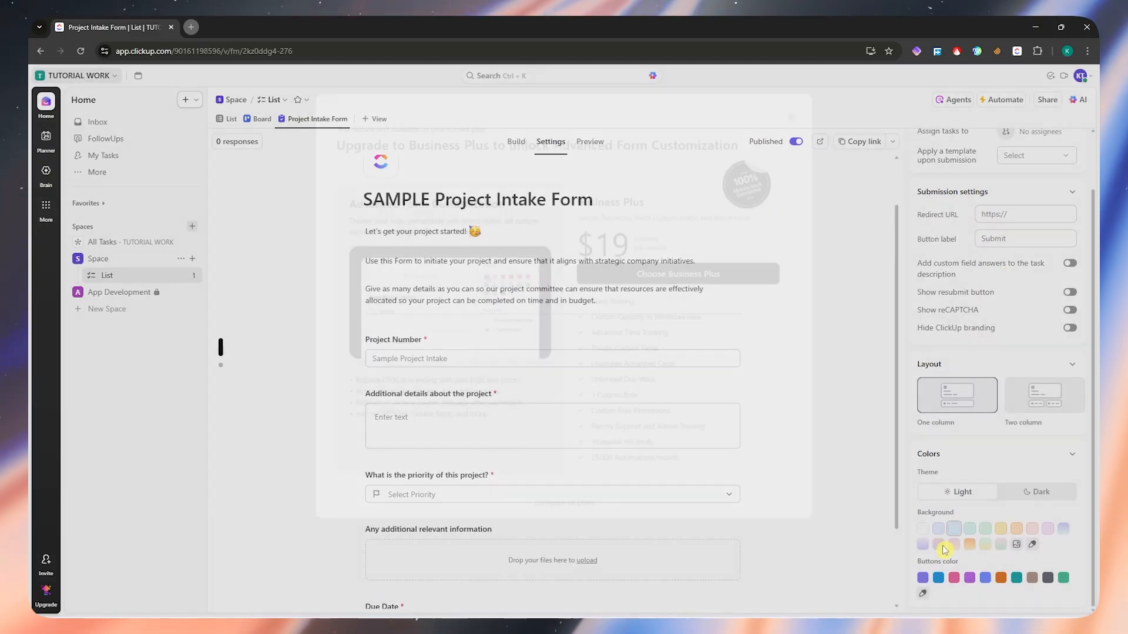
click(801, 116)
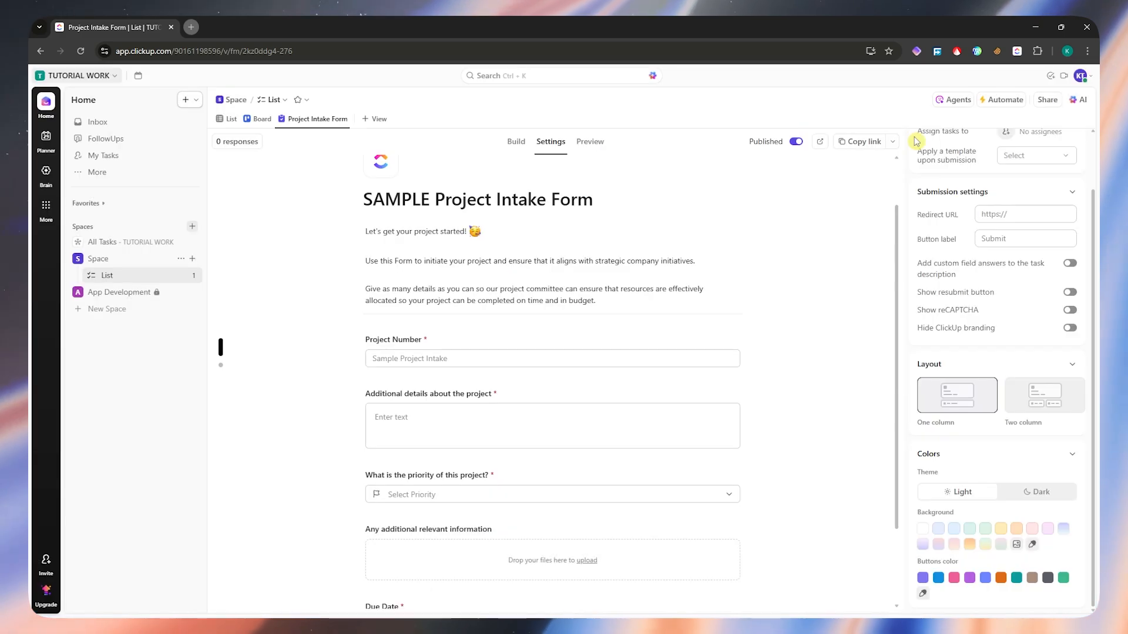
click(774, 183)
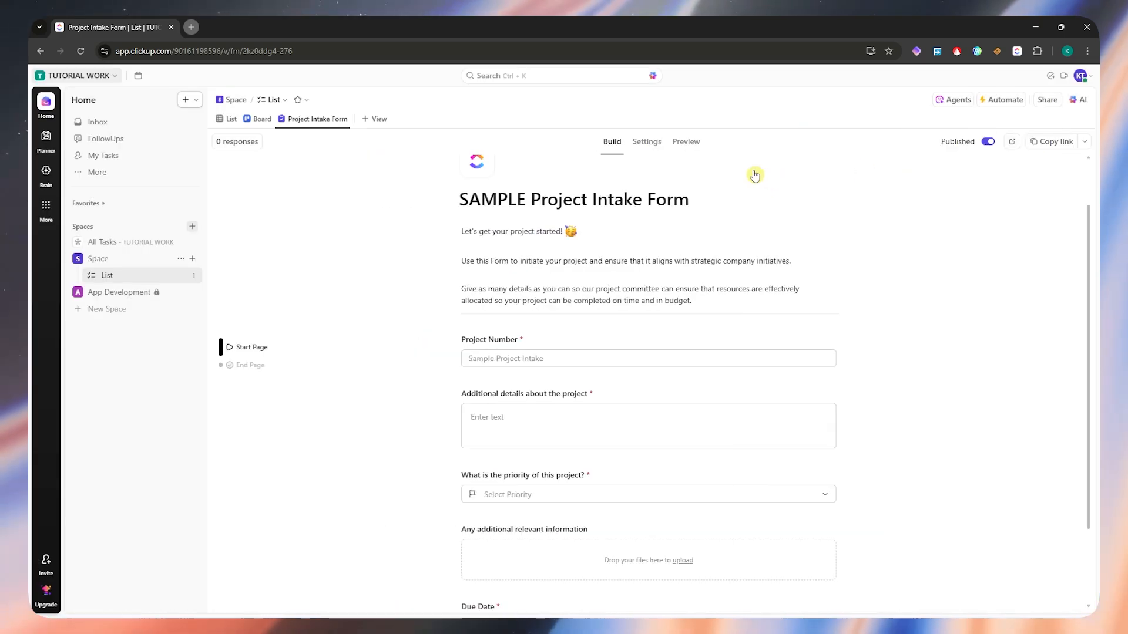
- Preview the form and review its title, description and questions through to the submit area
click(692, 147)
scroll(609, 309, down, 5)
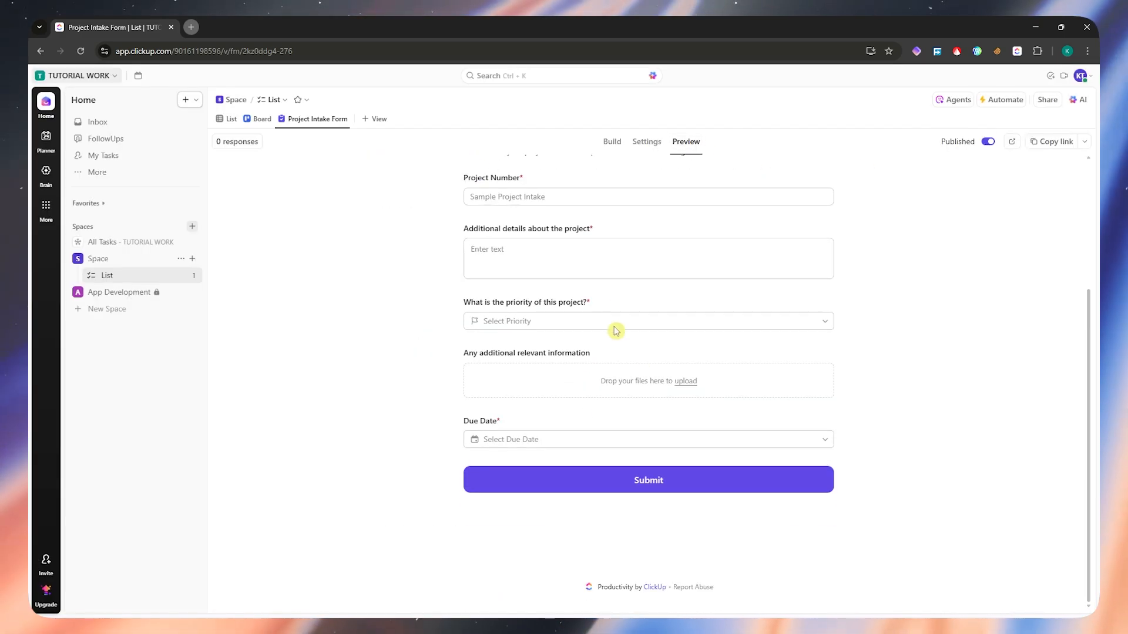
scroll(647, 353, up, 5)
scroll(740, 307, down, 5)
scroll(589, 327, up, 5)
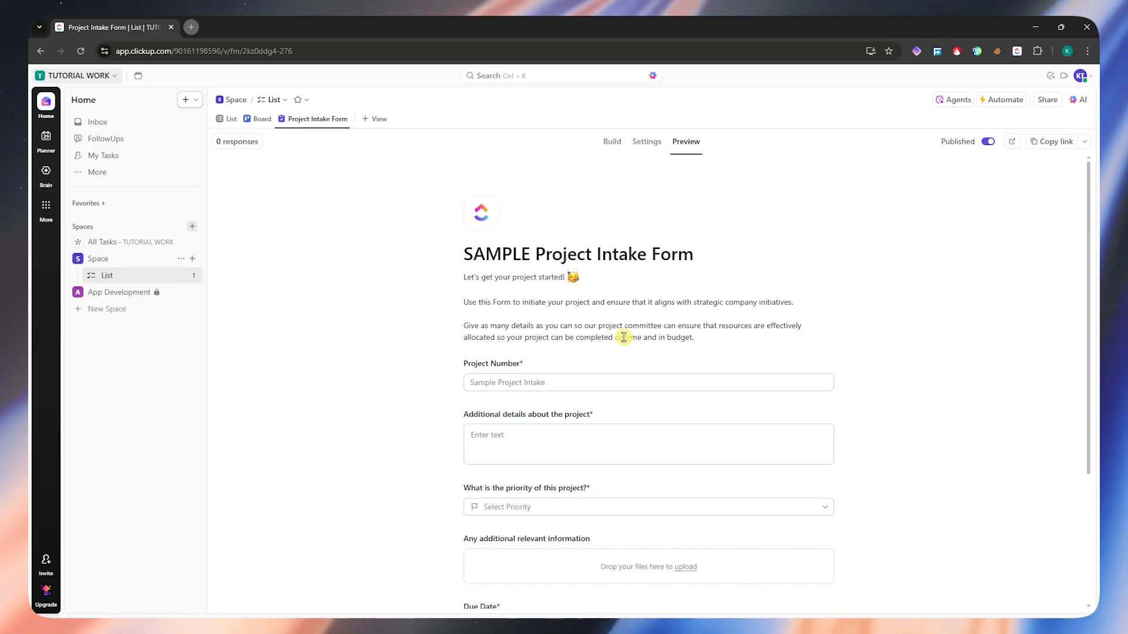
- Return to form building and try to edit the "Thank You!" message on the End Page, leaving the upgrade page
click(611, 143)
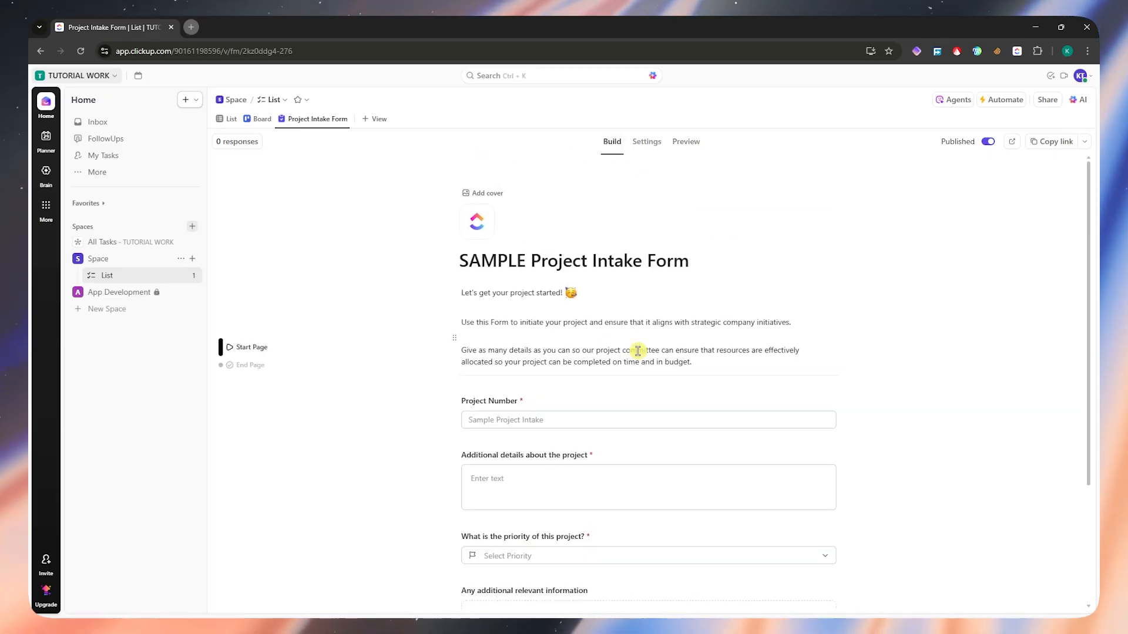
scroll(649, 388, down, 3)
scroll(653, 397, up, 3)
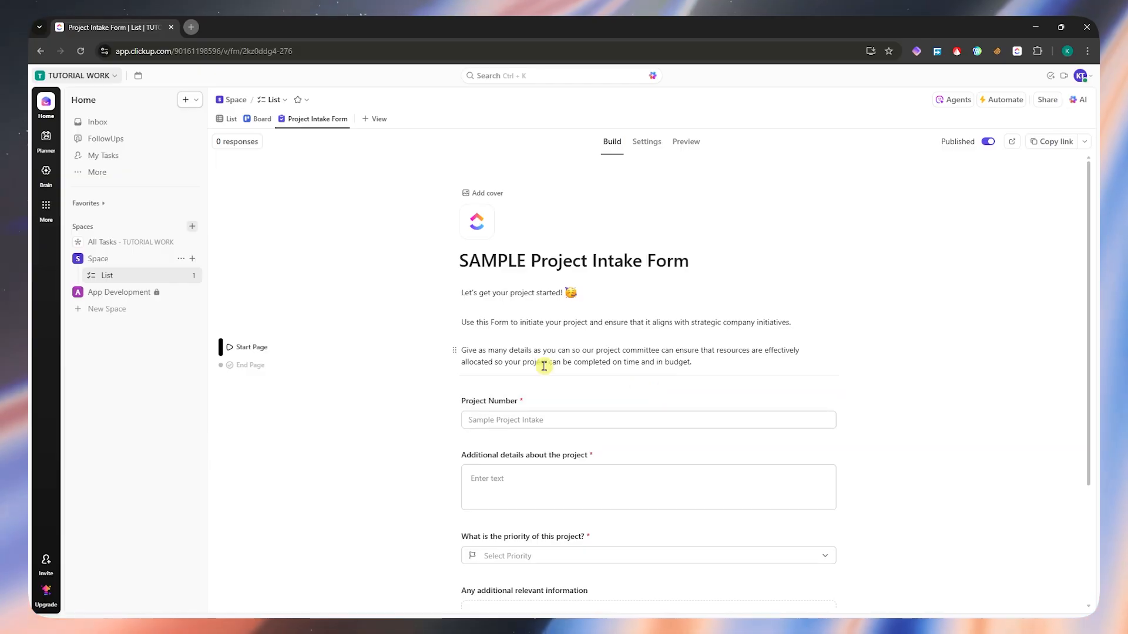
click(250, 369)
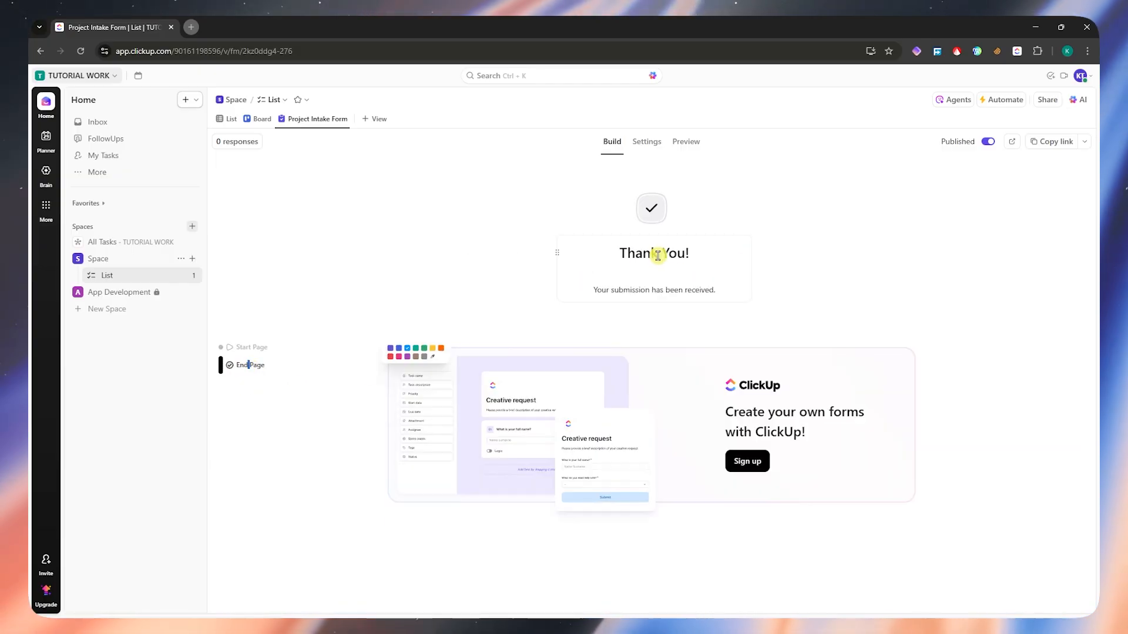
drag(627, 251, 717, 269)
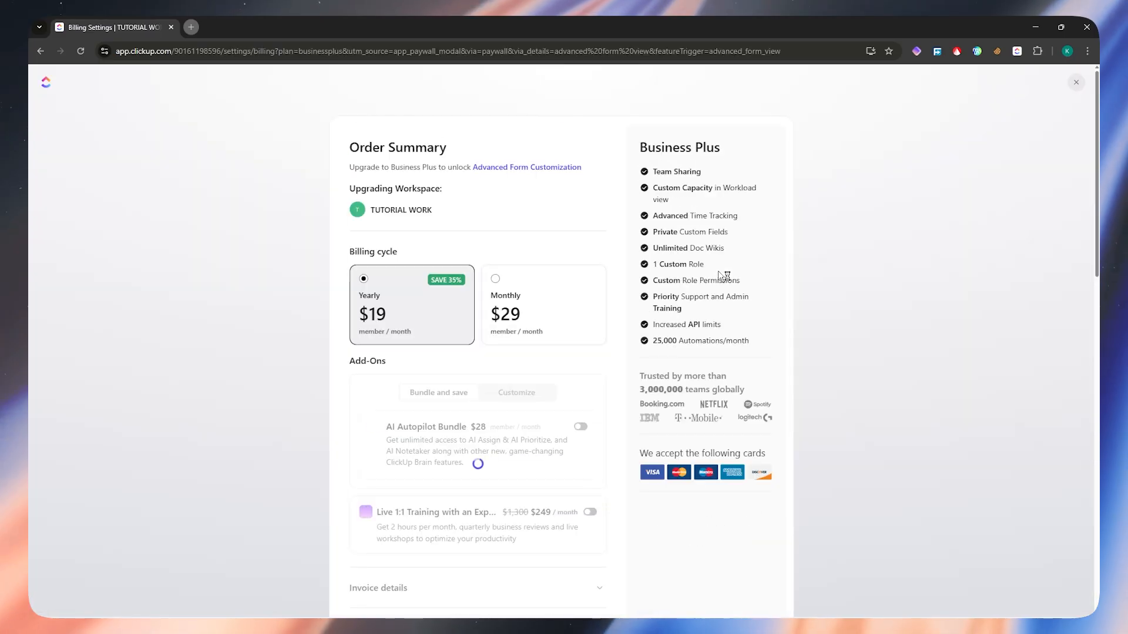
key(alt+Left)
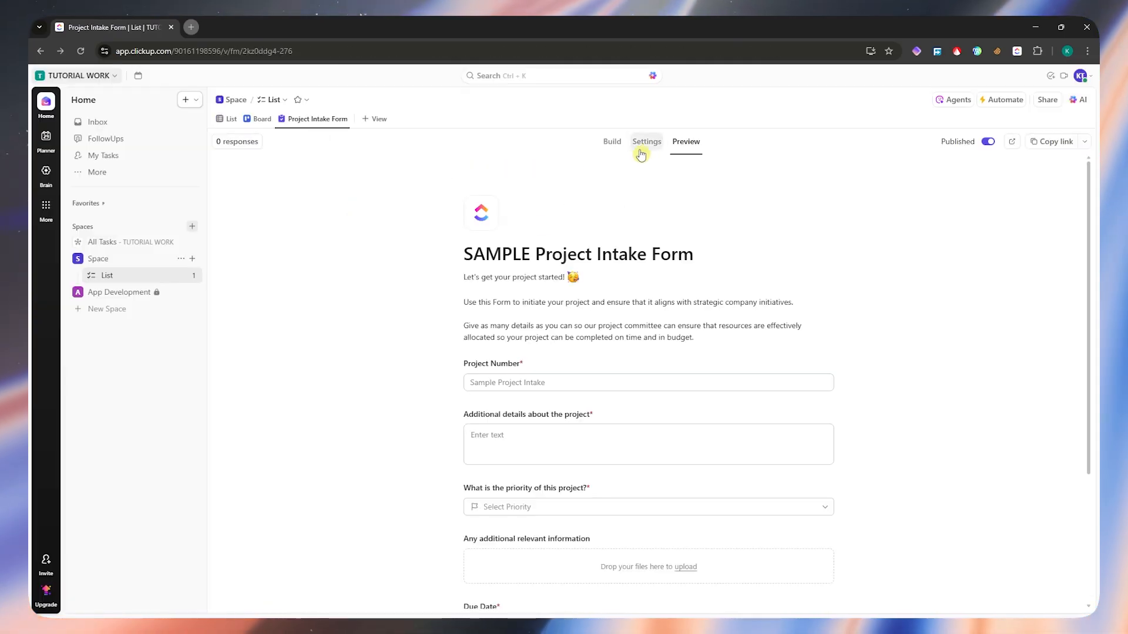
- Go back to building the form and try to edit the End Page's "Thank You!" message, dismissing the upgrade offer
click(611, 141)
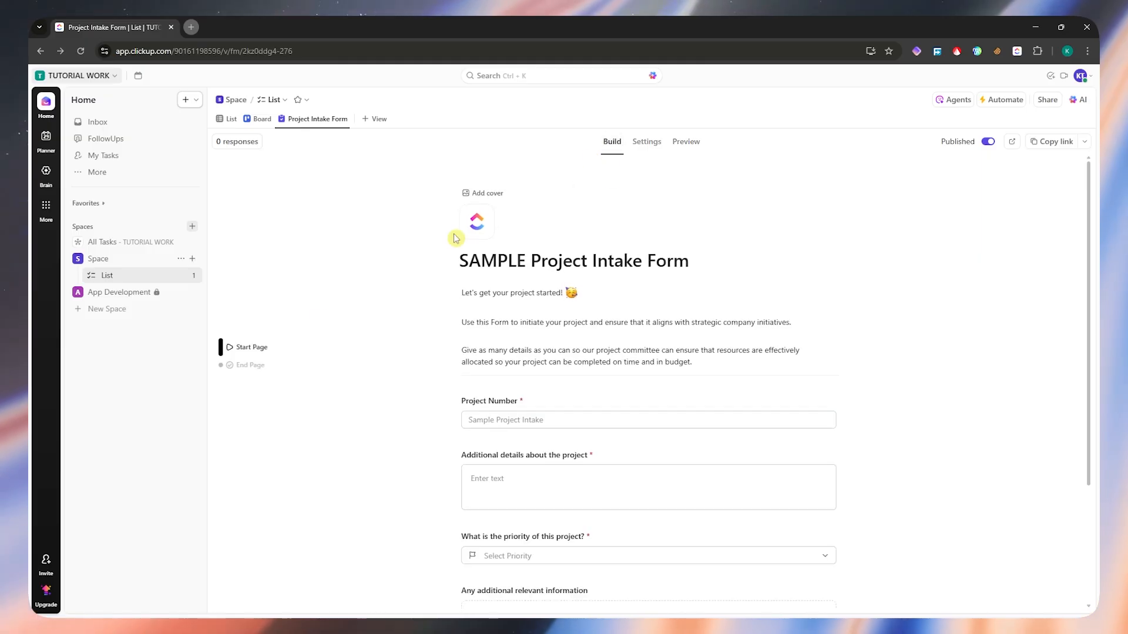
click(239, 366)
click(689, 256)
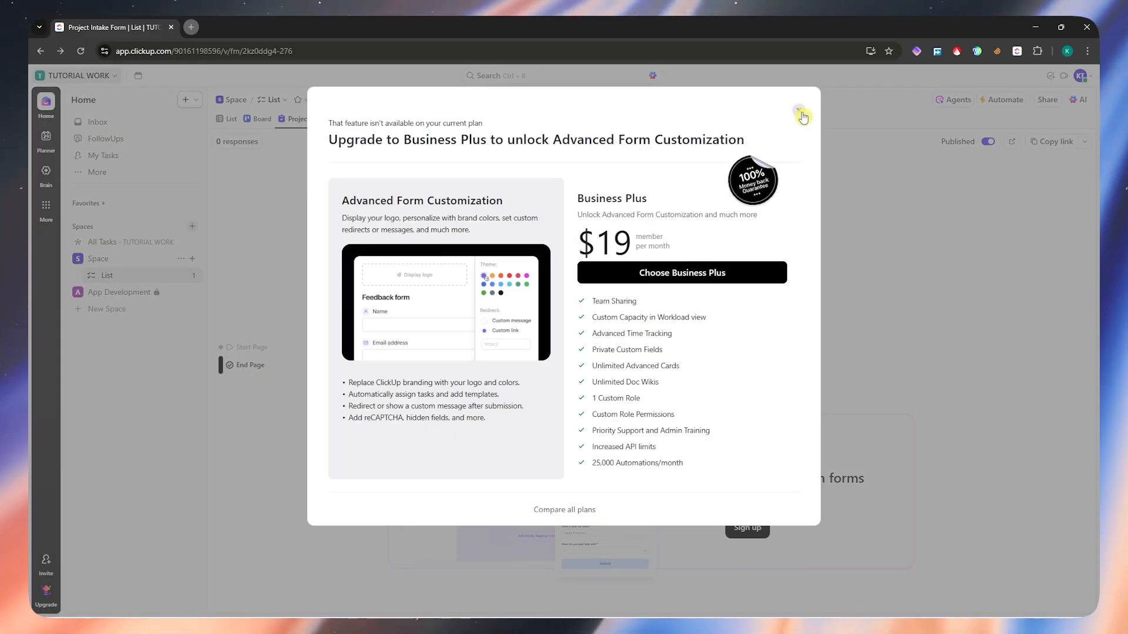
click(800, 112)
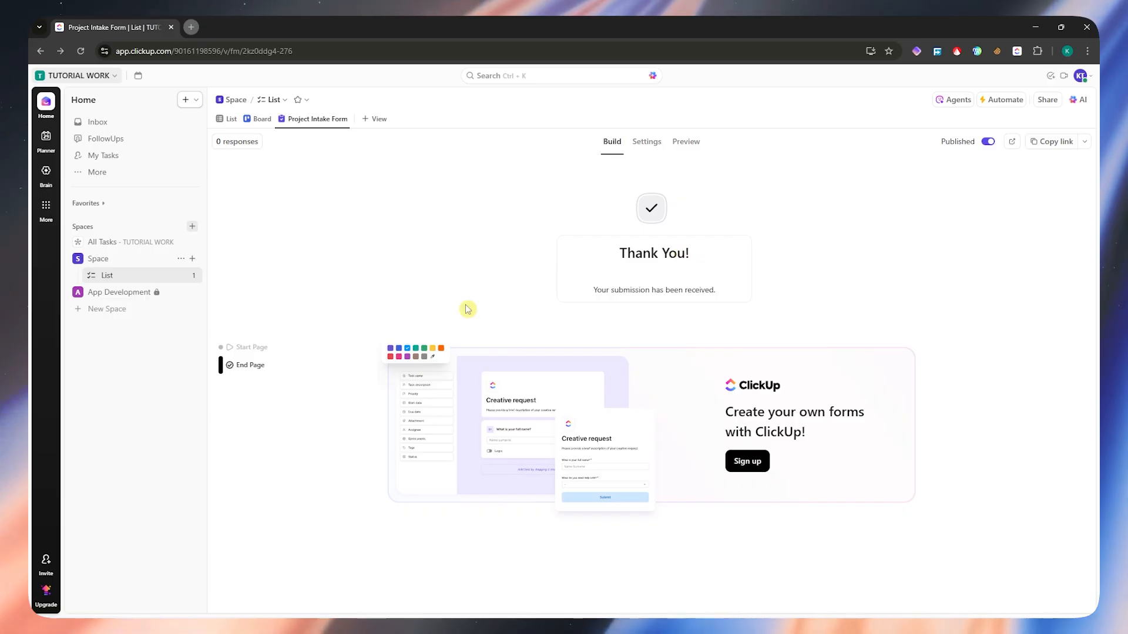
- Return to the form's Start Page and review its title, description and questions down to Due Date
click(261, 350)
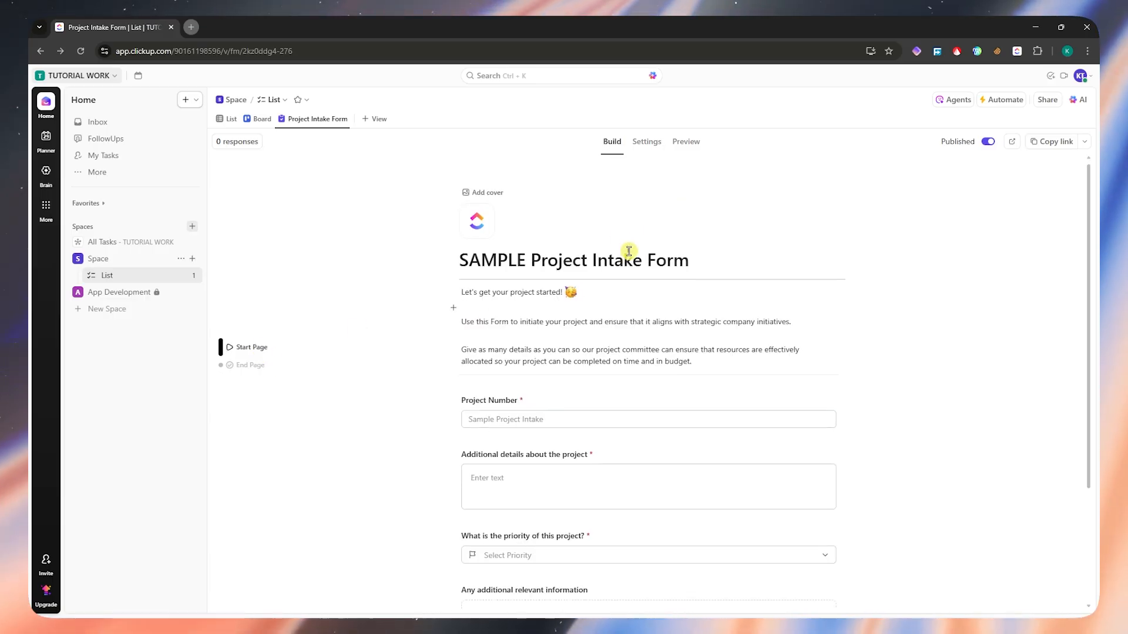
scroll(614, 255, down, 3)
scroll(607, 246, up, 3)
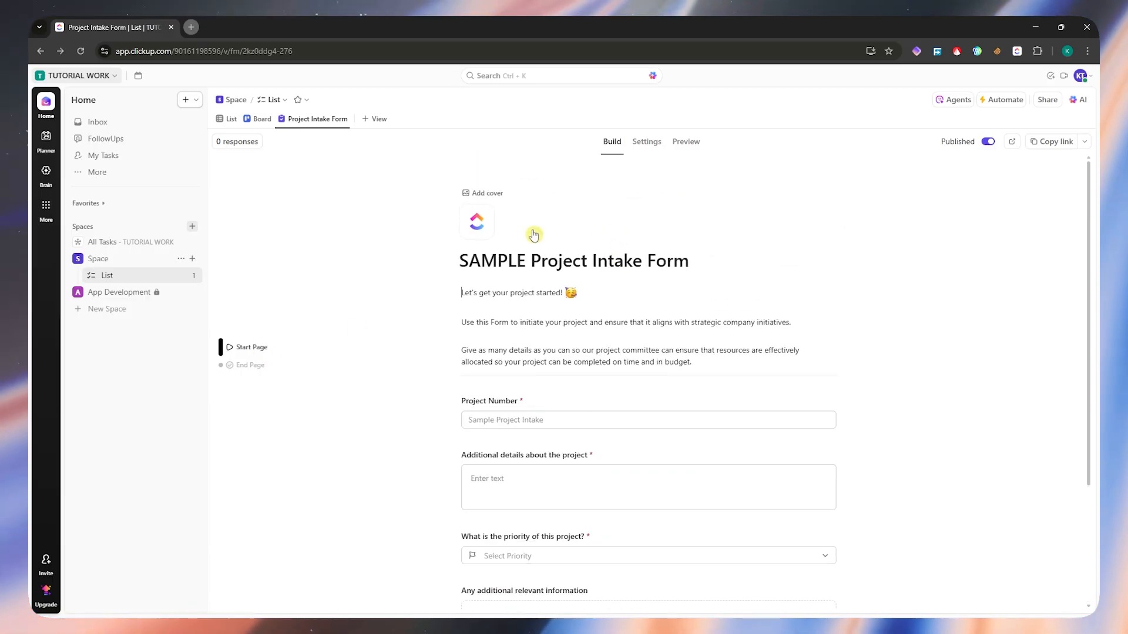
scroll(728, 244, down, 3)
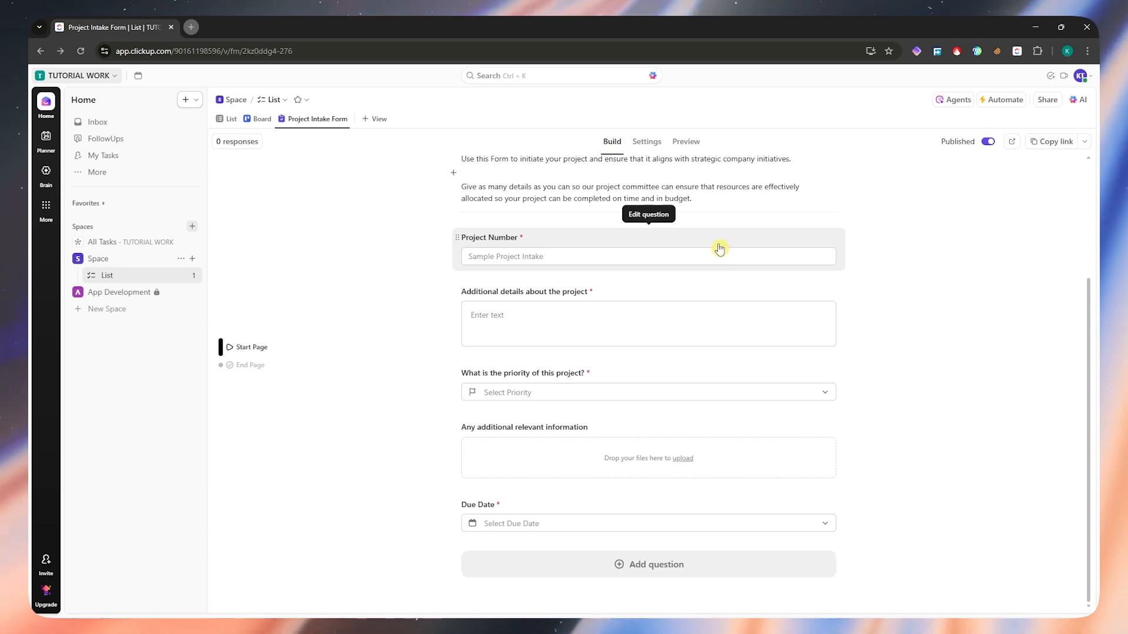
scroll(714, 241, up, 3)
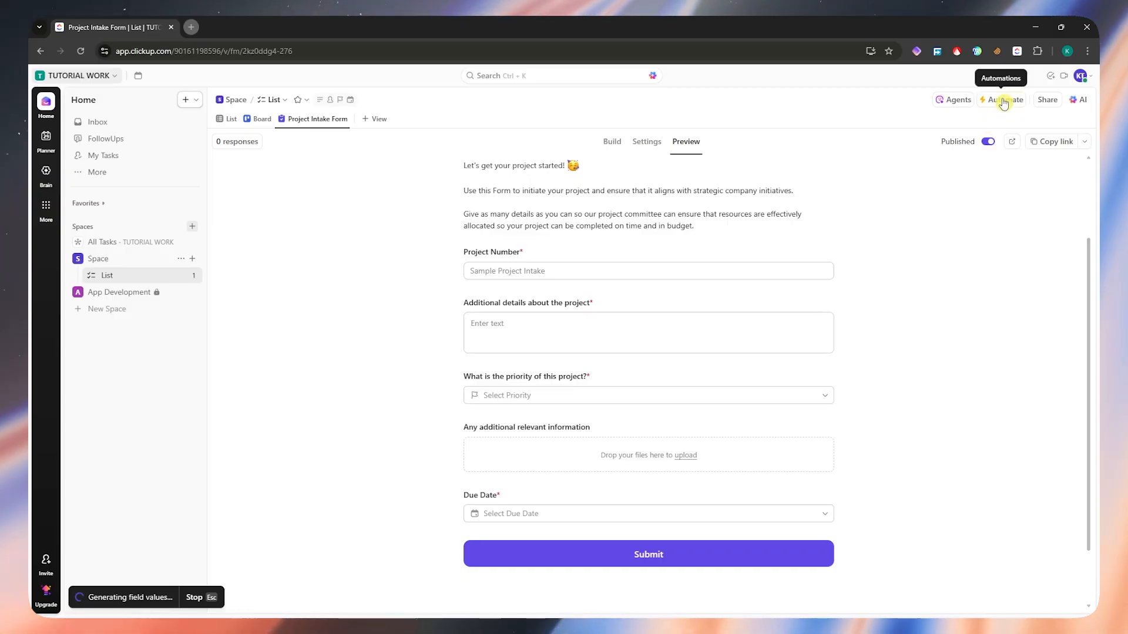
- In the list's "Notify on Task Completion" automation, set the trigger to a status change from Any Status to Complete
click(1003, 101)
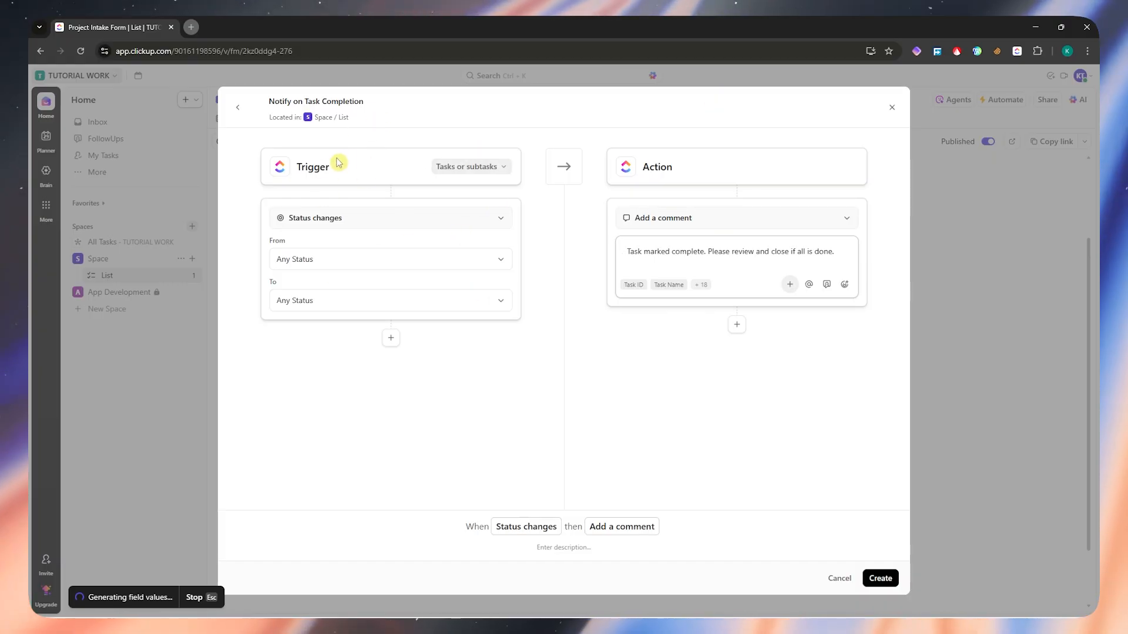
click(497, 167)
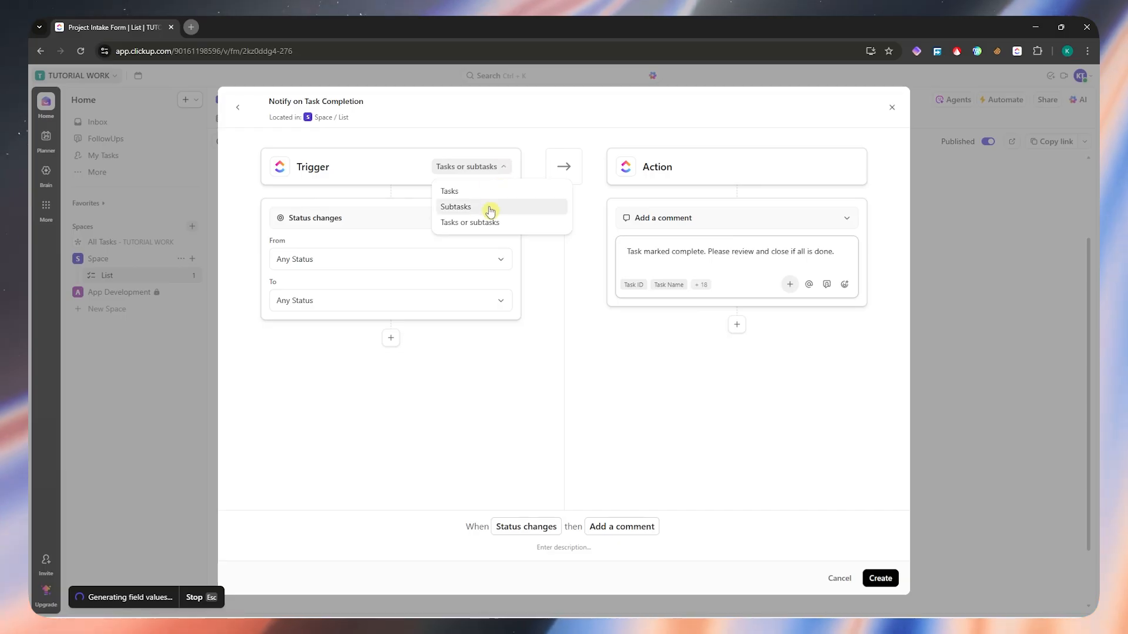
click(343, 233)
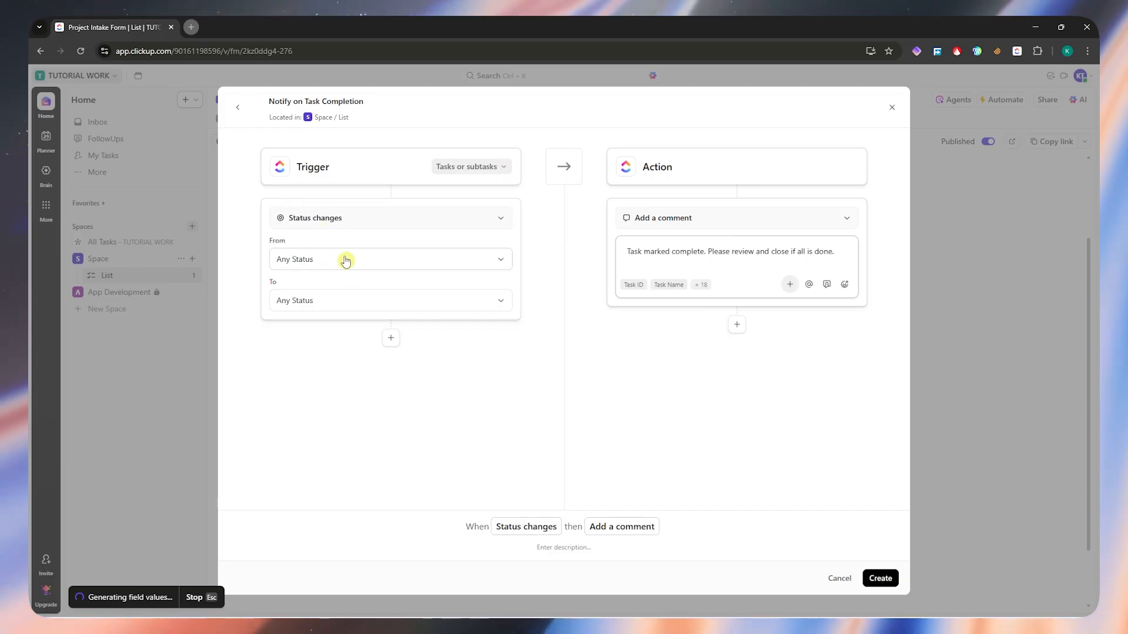
click(345, 262)
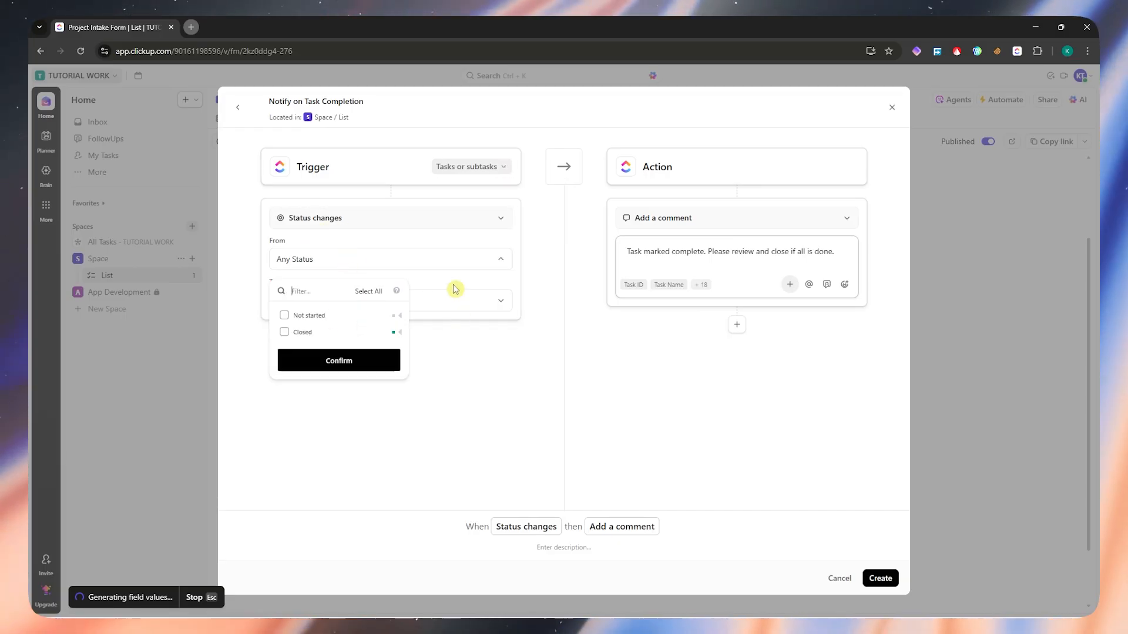
click(434, 263)
click(344, 262)
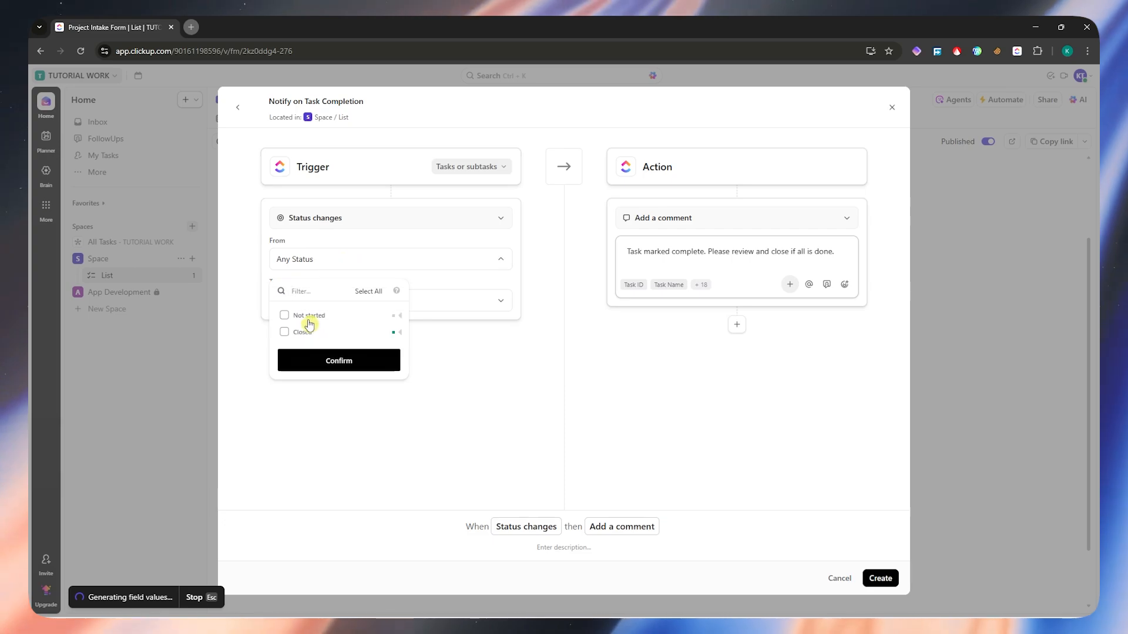
click(432, 242)
click(360, 300)
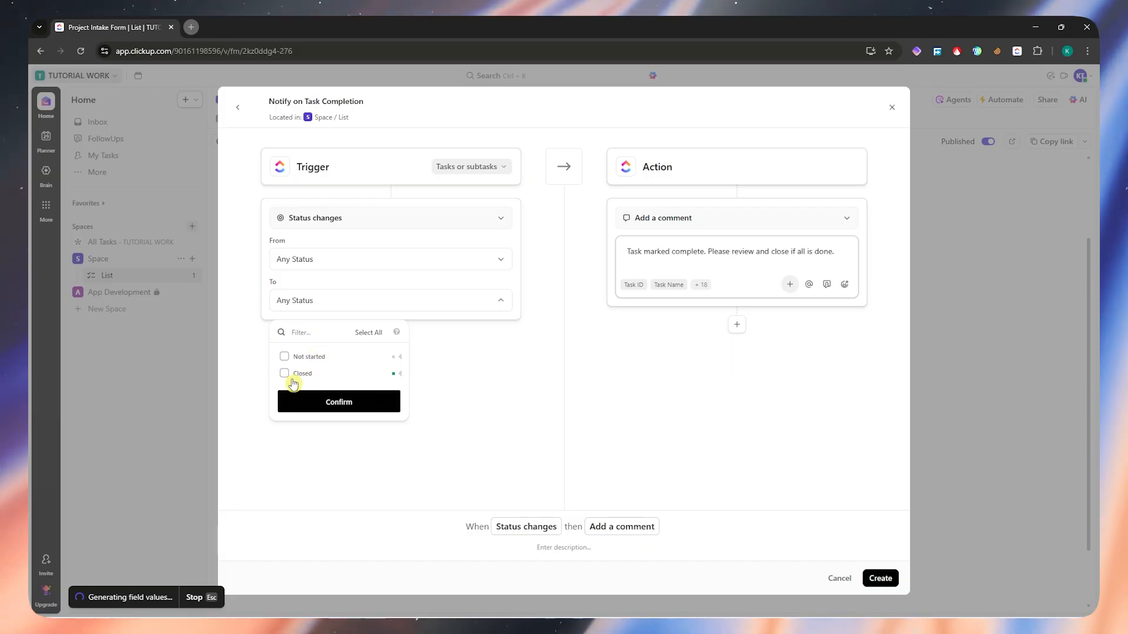
click(313, 403)
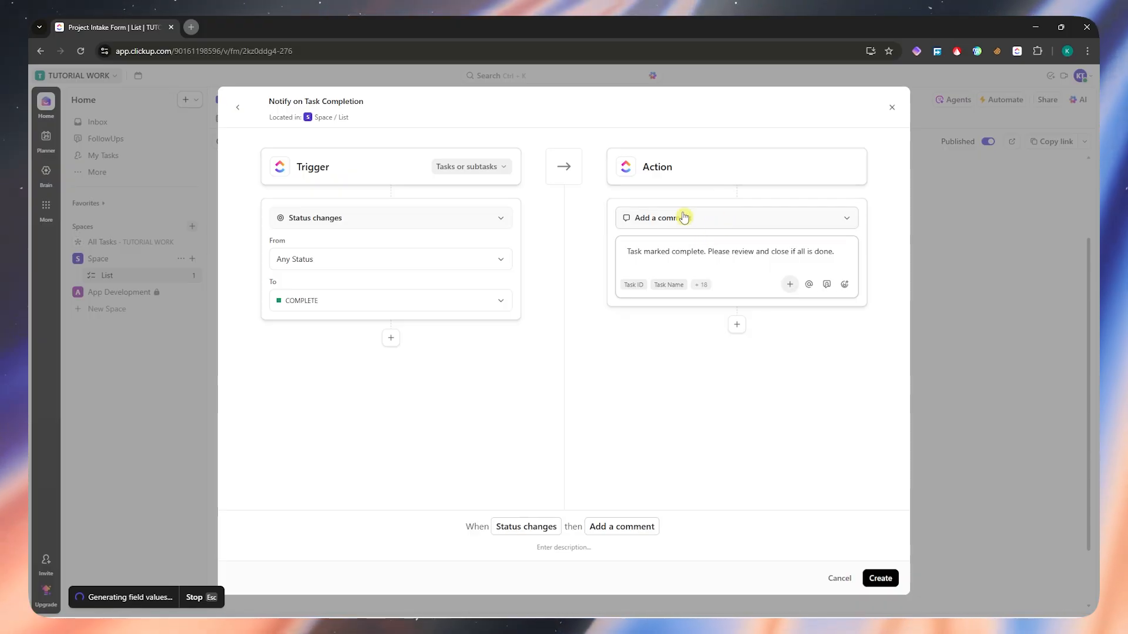
- Examine the other actions available for the automation, keeping Add a comment as the action
click(703, 226)
click(696, 227)
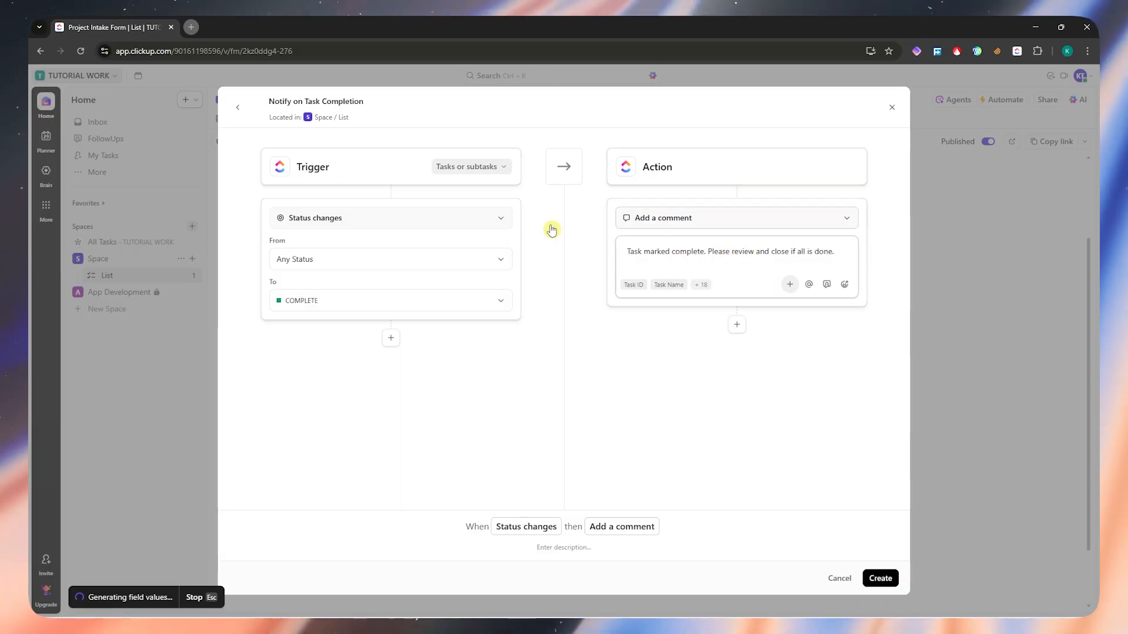
click(679, 228)
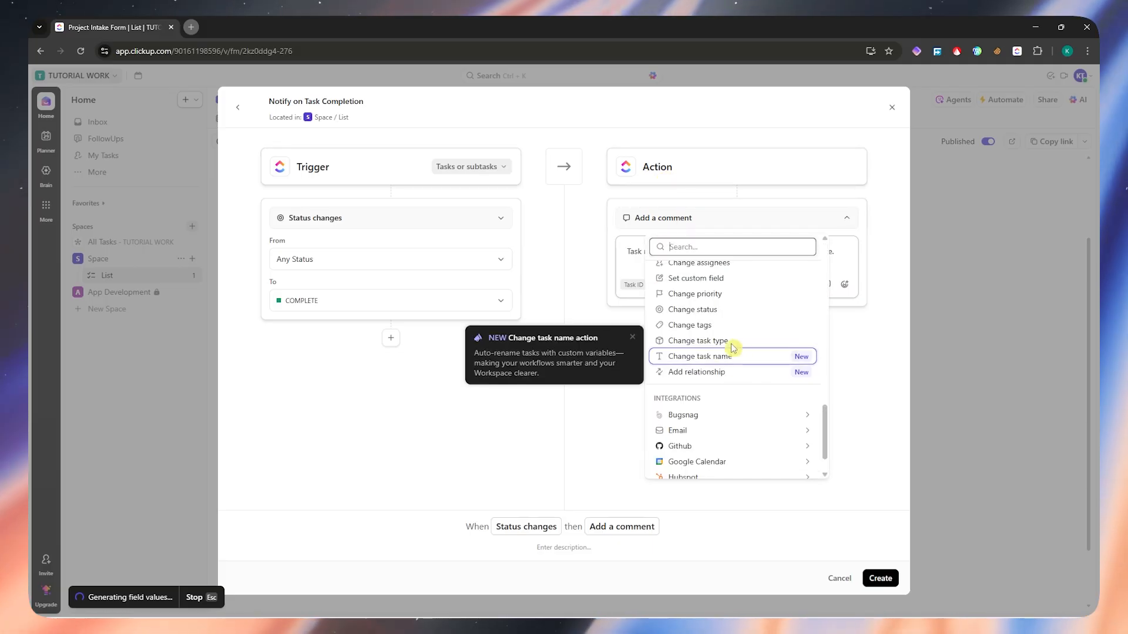
scroll(699, 352, up, 1)
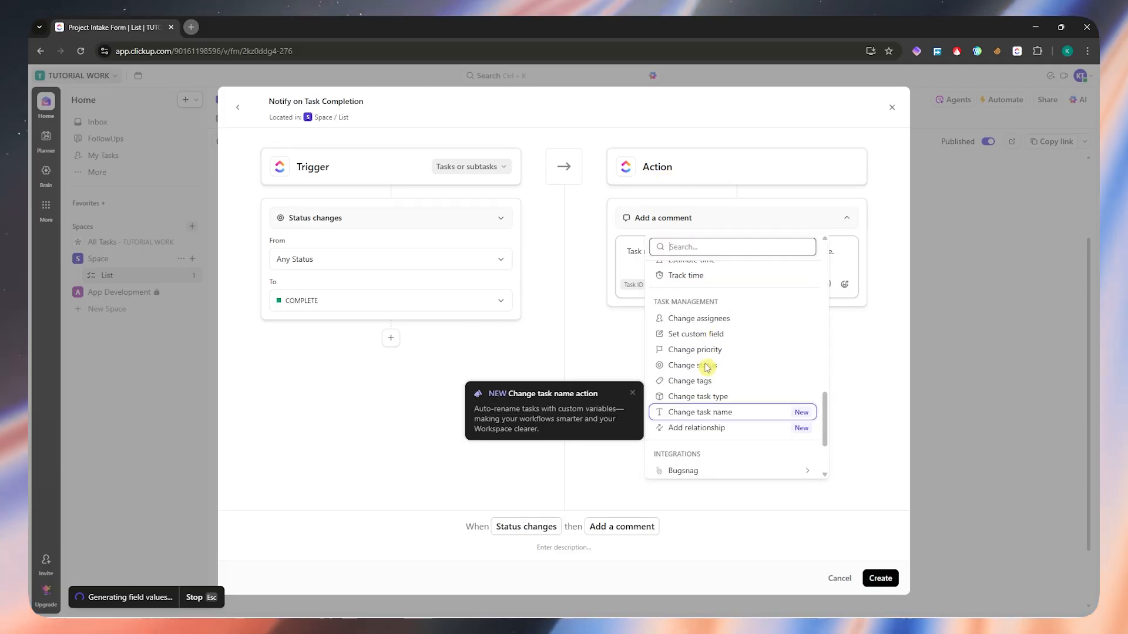
scroll(708, 367, up, 2)
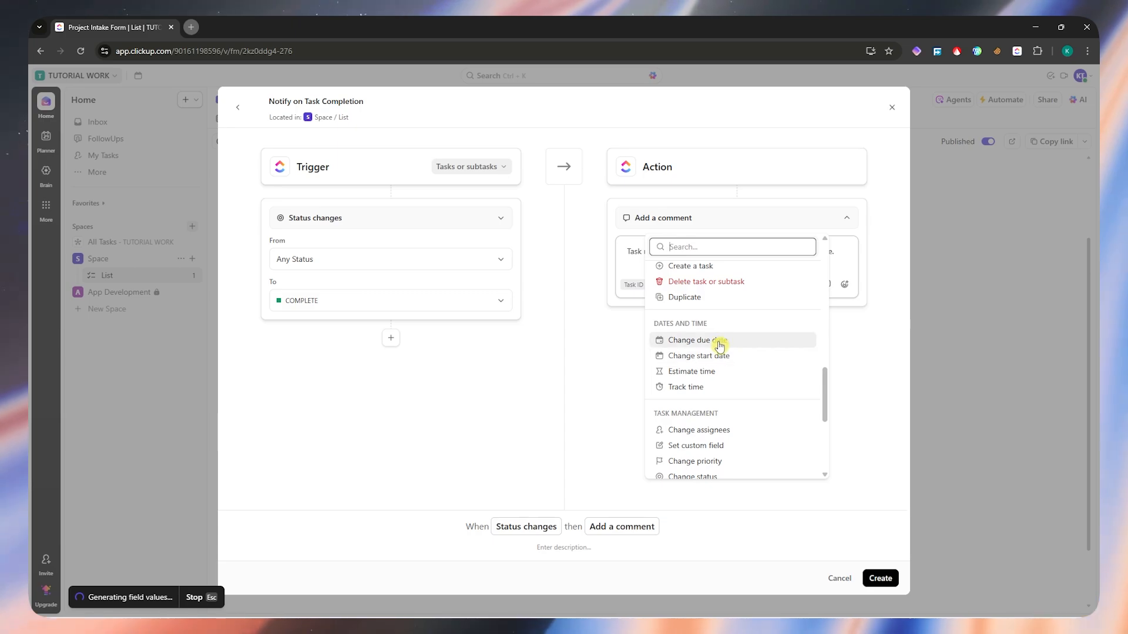
scroll(720, 347, up, 3)
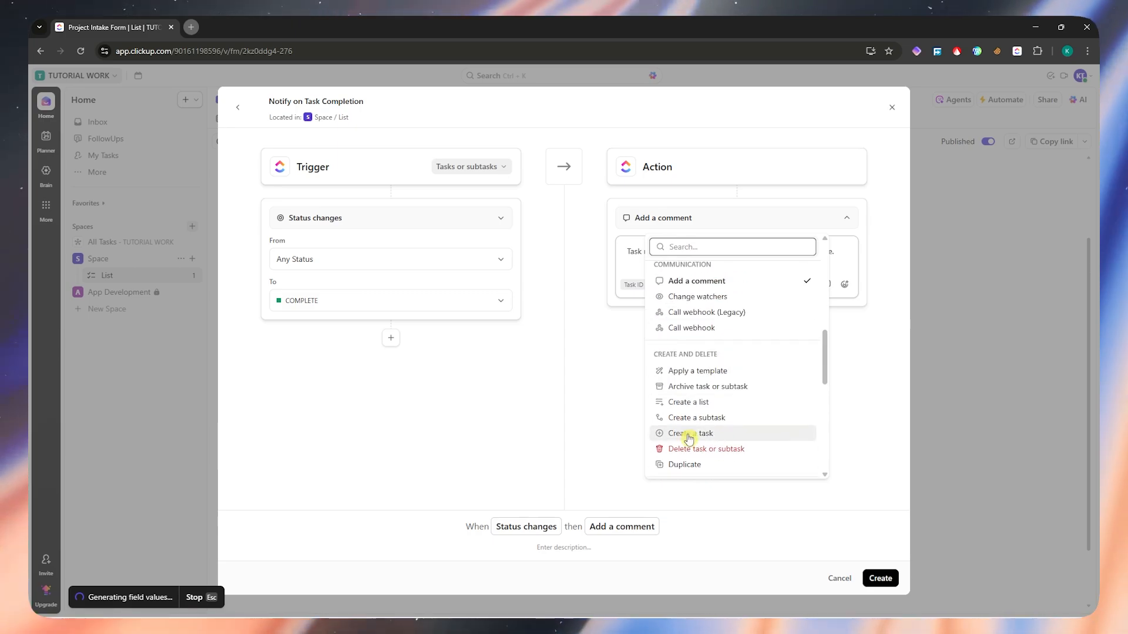
scroll(690, 423, up, 1)
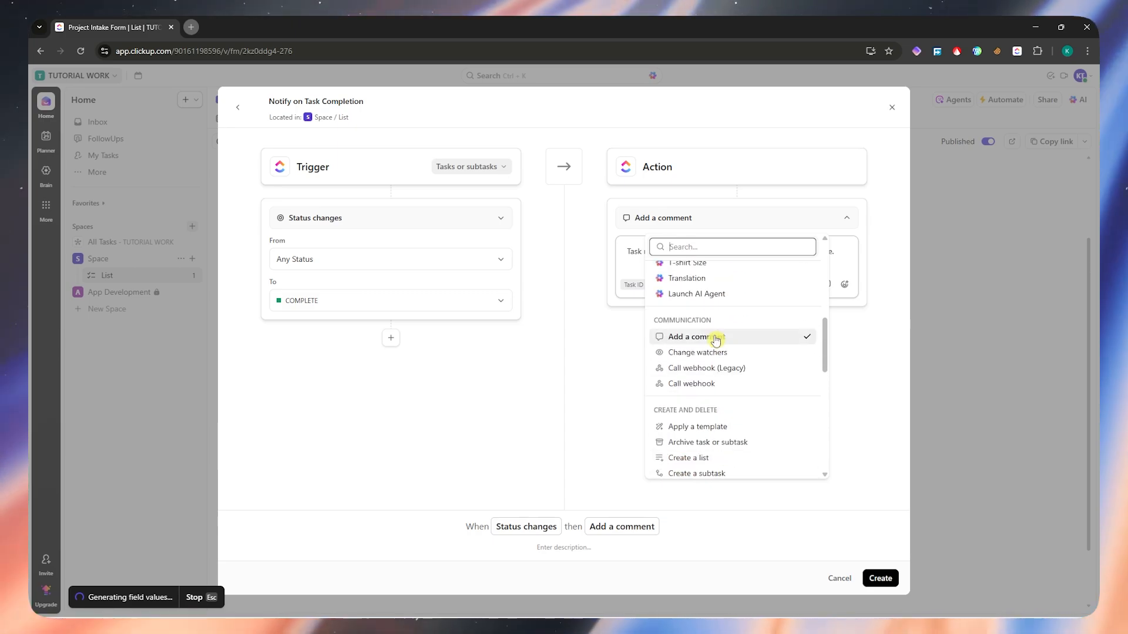
click(622, 363)
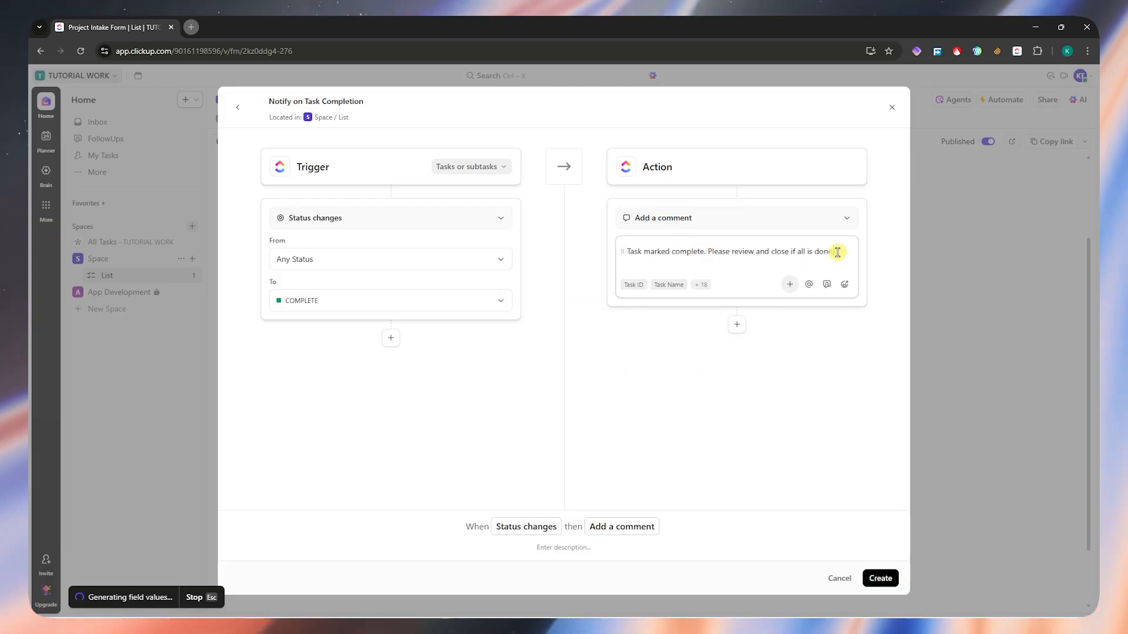
- Create the automation with the comment "Task marked complete. Please review and close if all is done." and leave the automations manager
drag(840, 251, 627, 251)
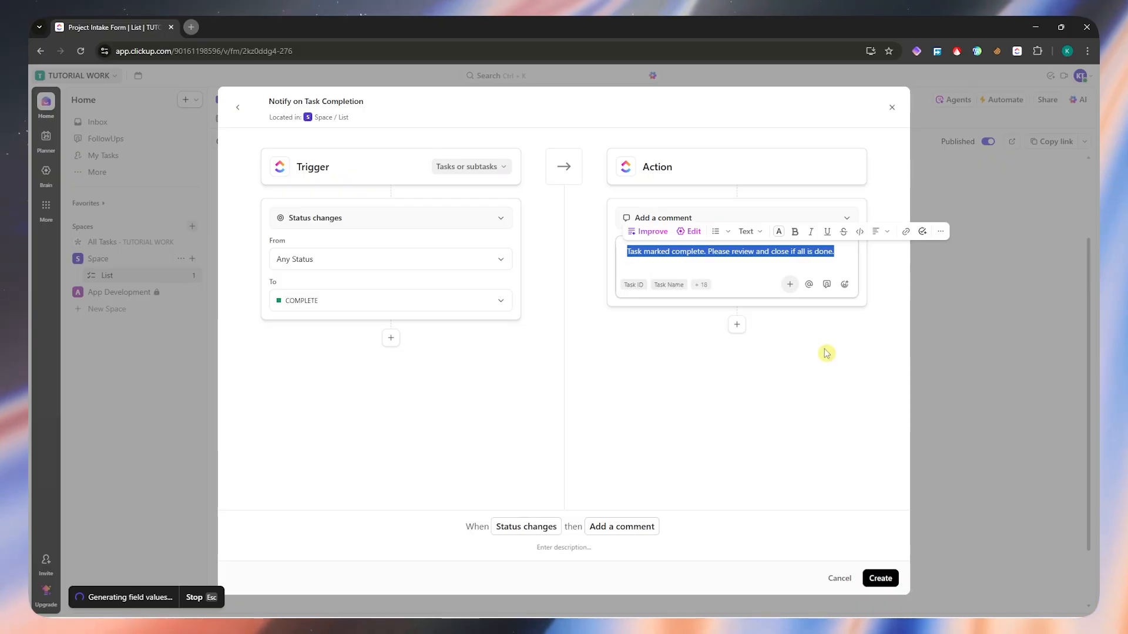
click(655, 259)
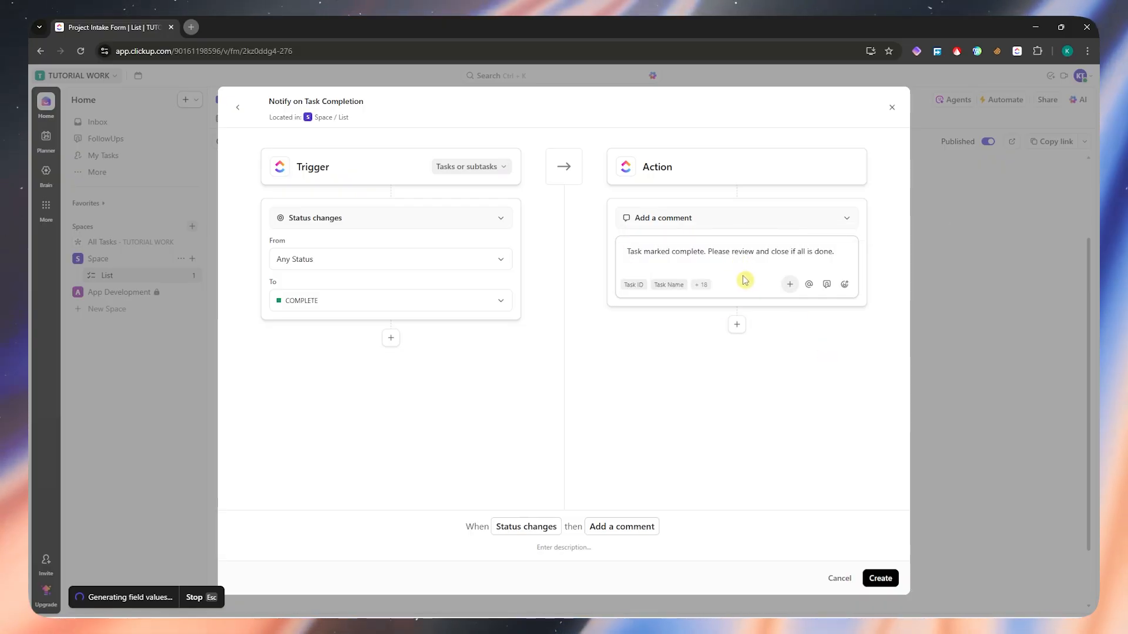
click(881, 578)
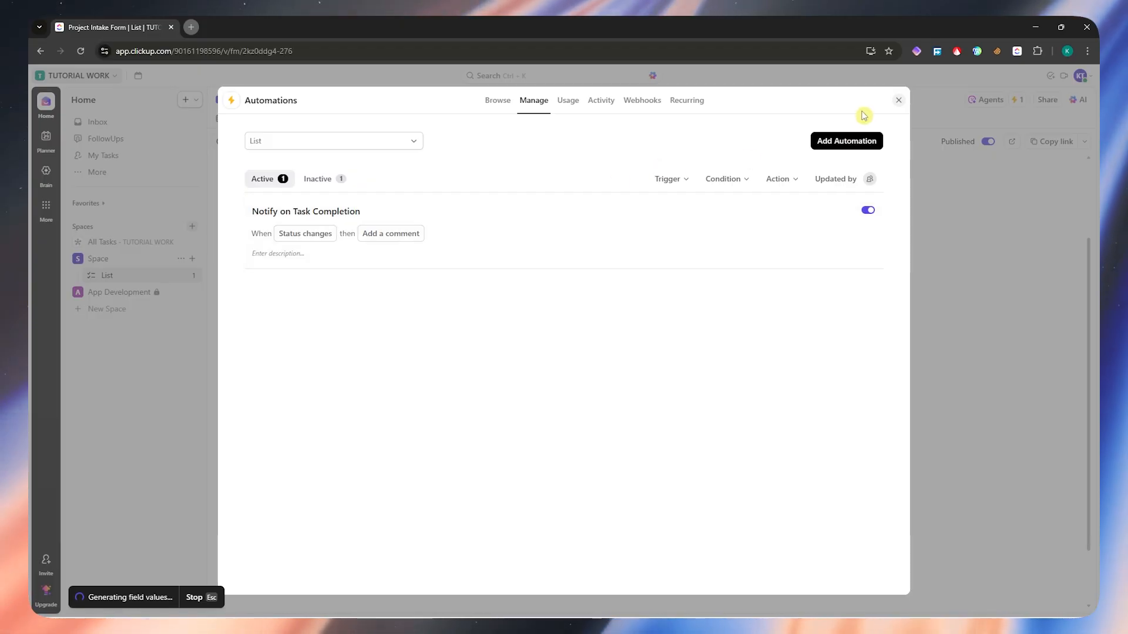
click(898, 101)
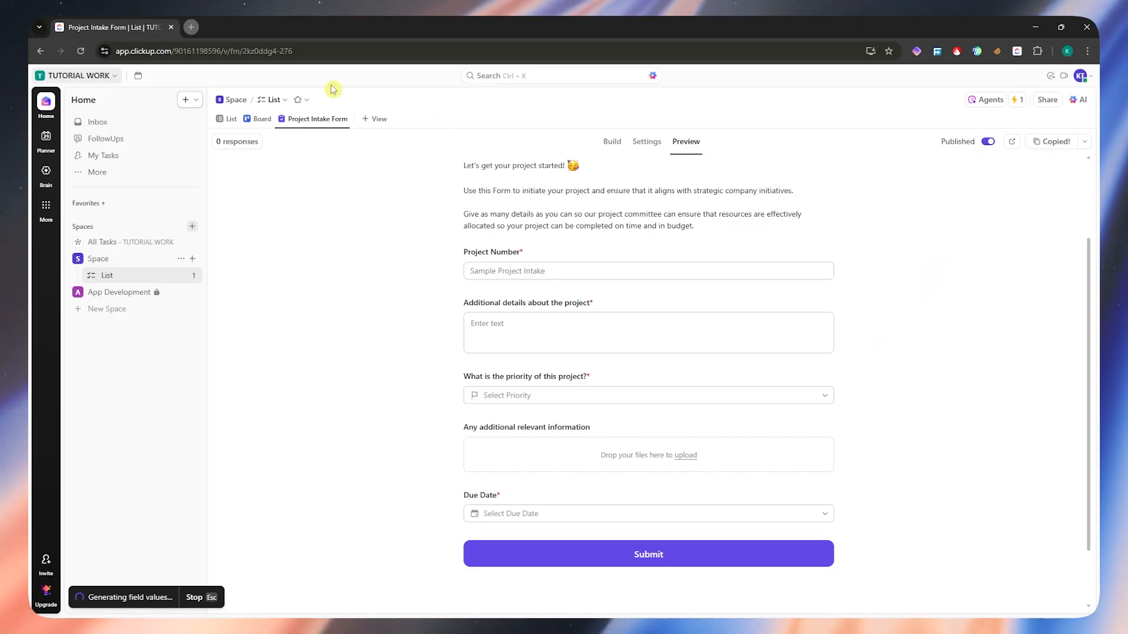
- Open the copied form link in a new incognito window and look over the public form
key(ctrl+shift+n)
key(ctrl+v)
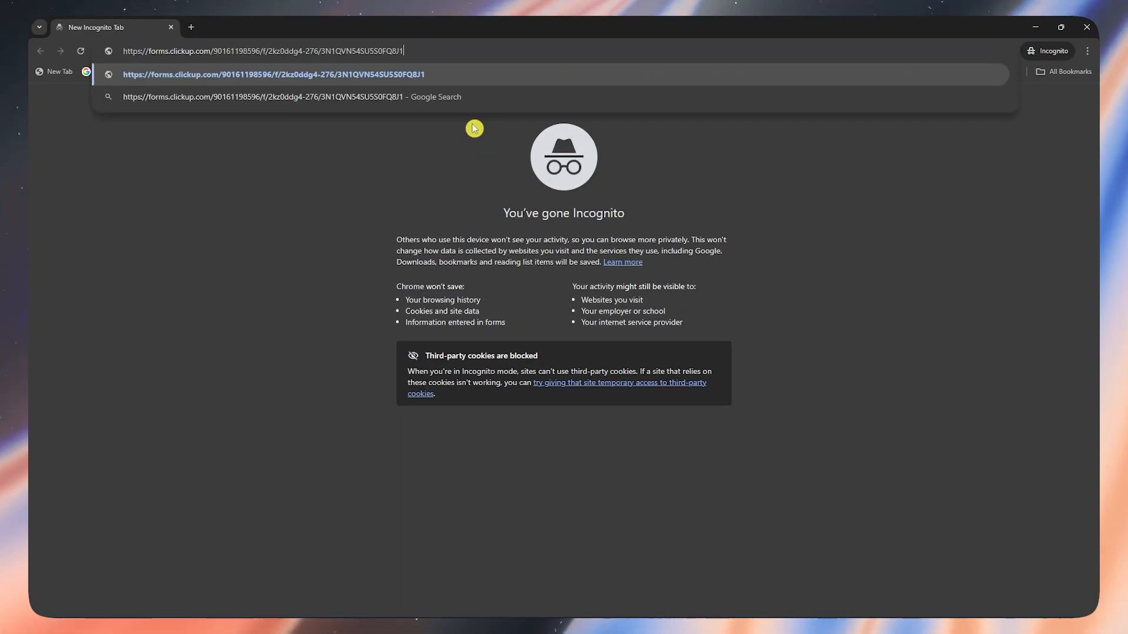
key(Return)
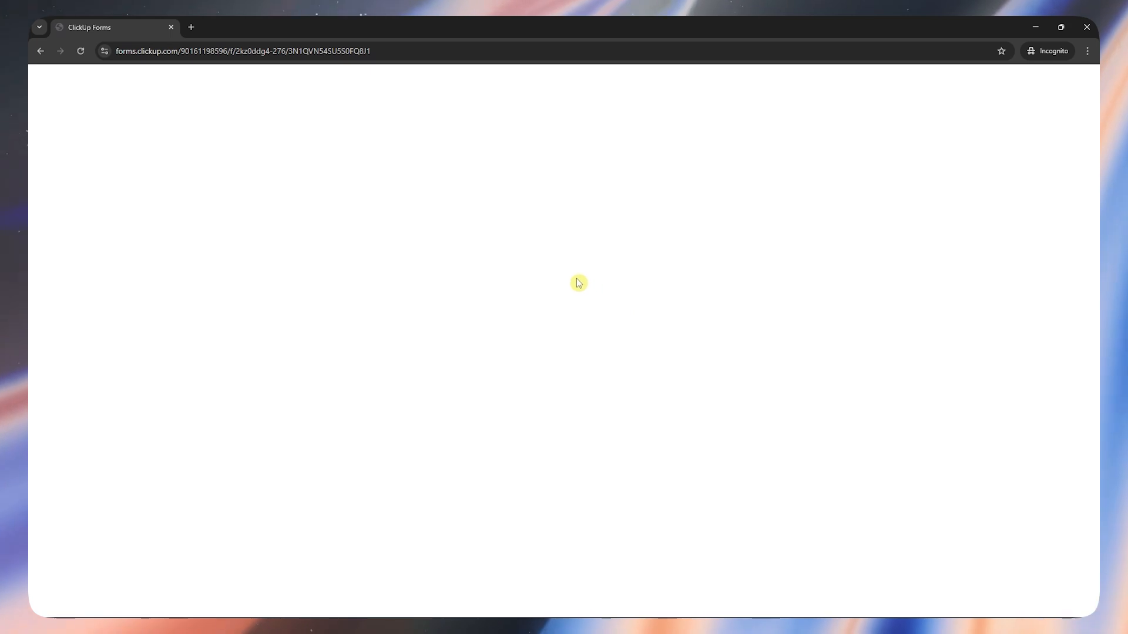
scroll(546, 341, down, 2)
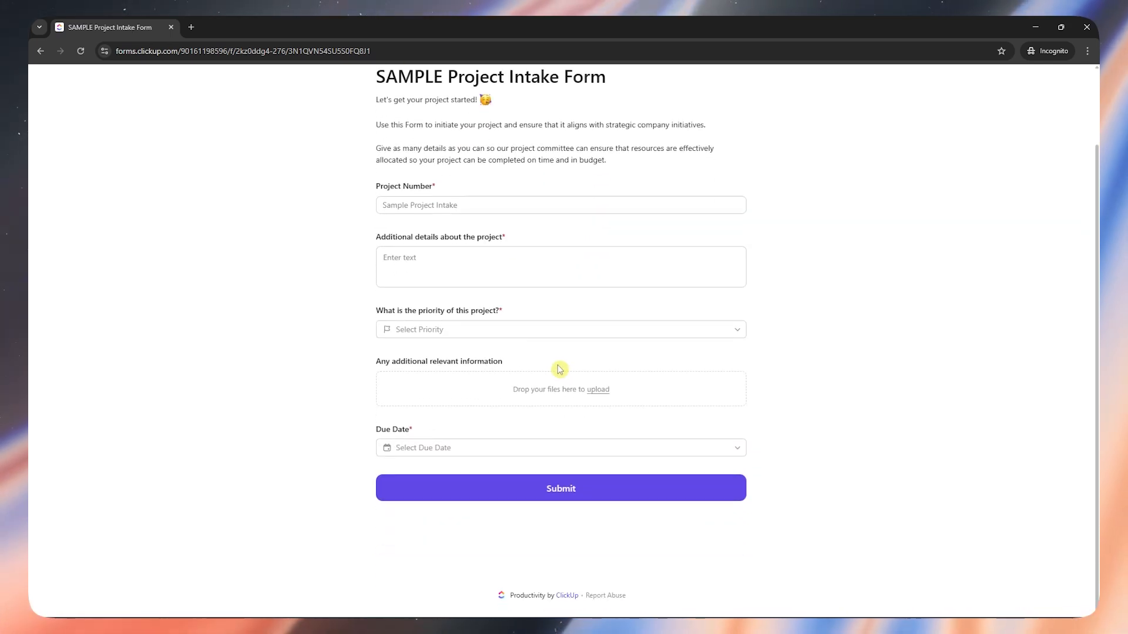
scroll(558, 352, up, 2)
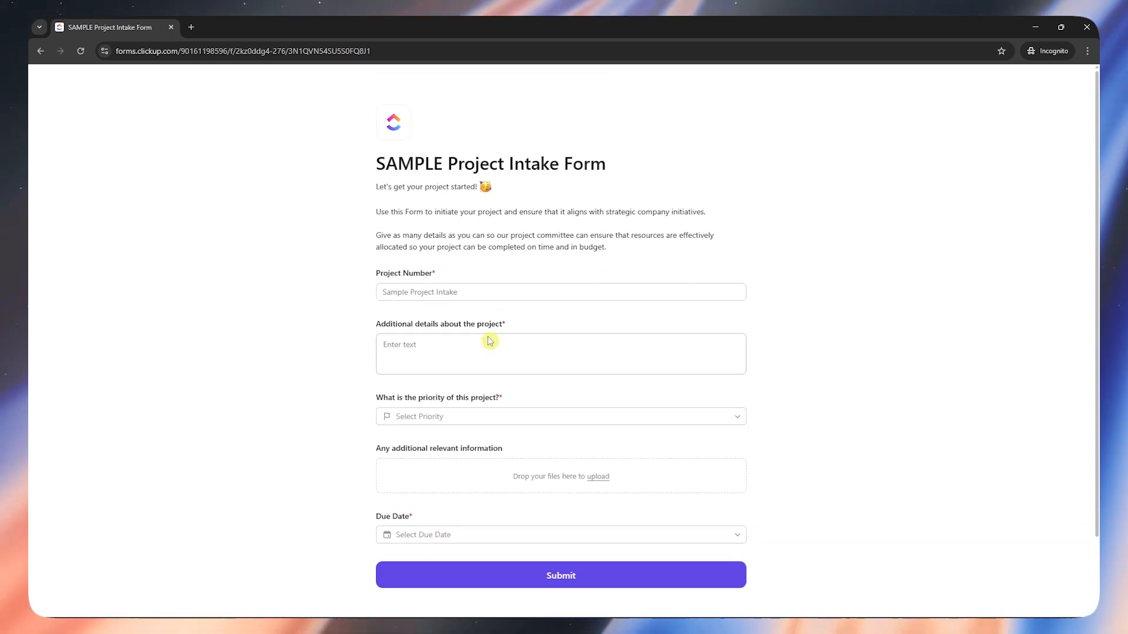
- Fill in the Project Number as "qwrq" and the additional project details as "qwrqwr"
click(461, 292)
click(479, 358)
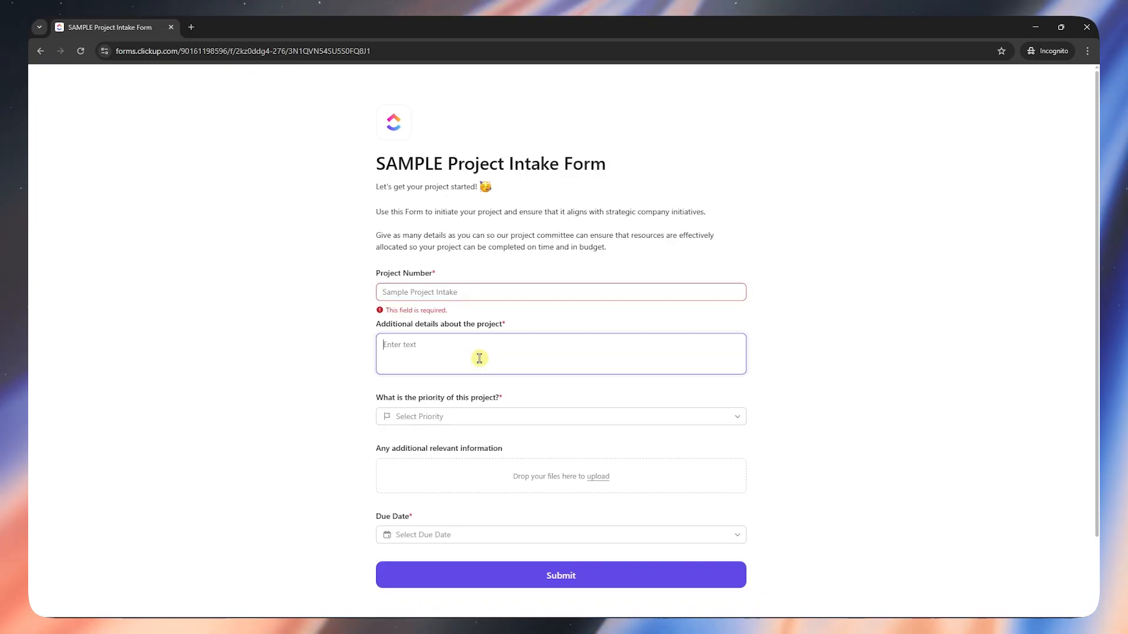
scroll(455, 517, down, 2)
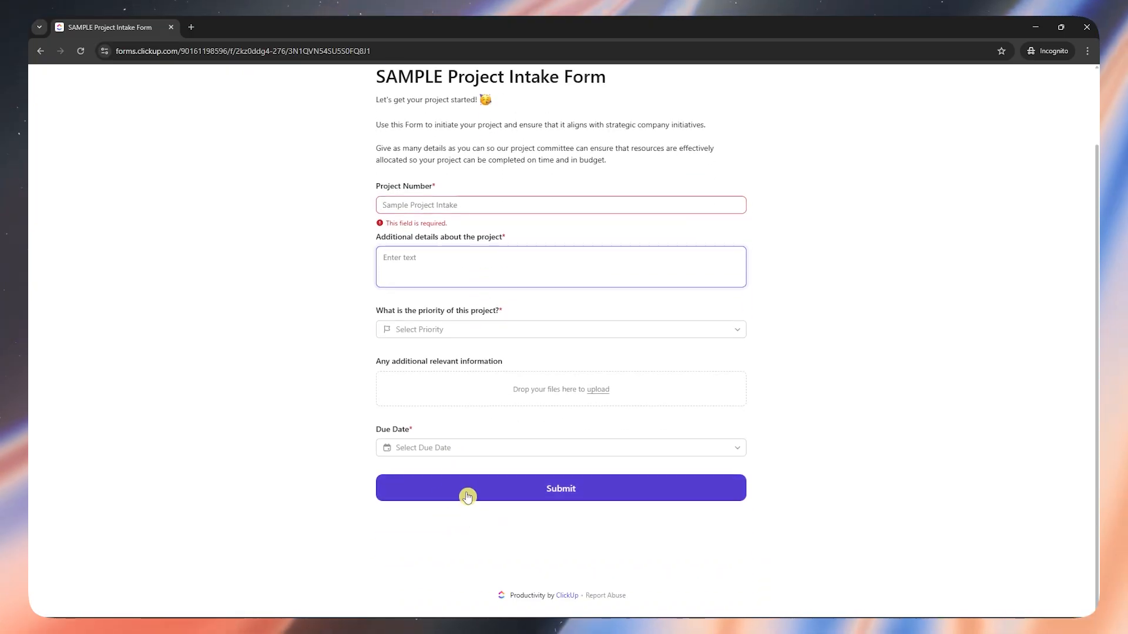
click(483, 210)
text(qwrq)
click(449, 262)
text(qwrqwr)
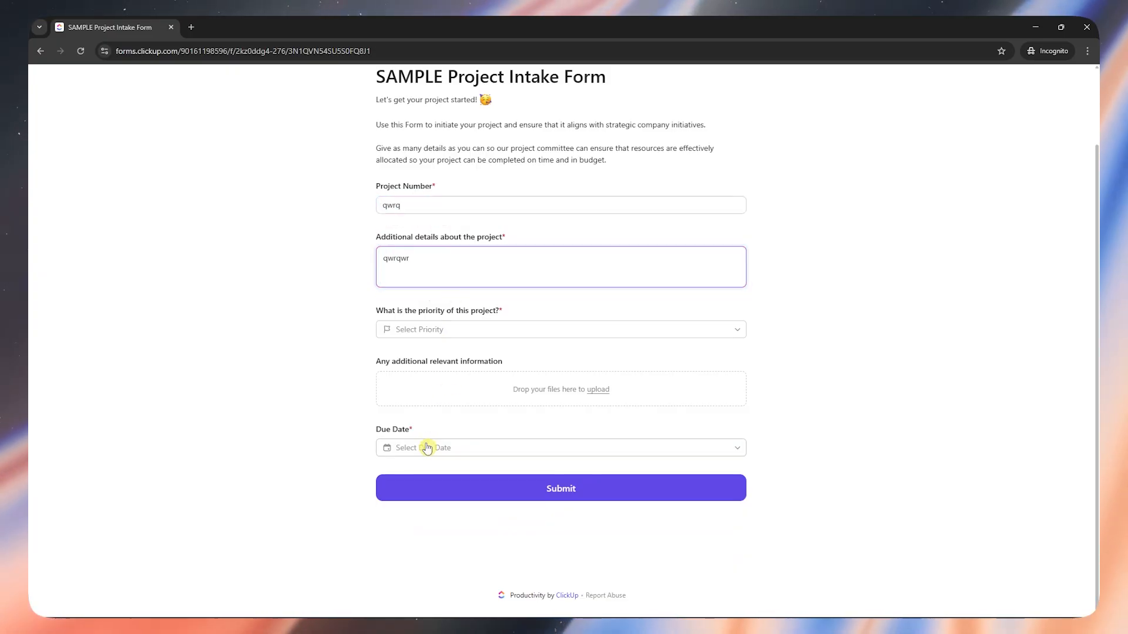
- Set the due date to Aug 13, 2025, choose a project priority and submit the form
click(427, 448)
click(447, 559)
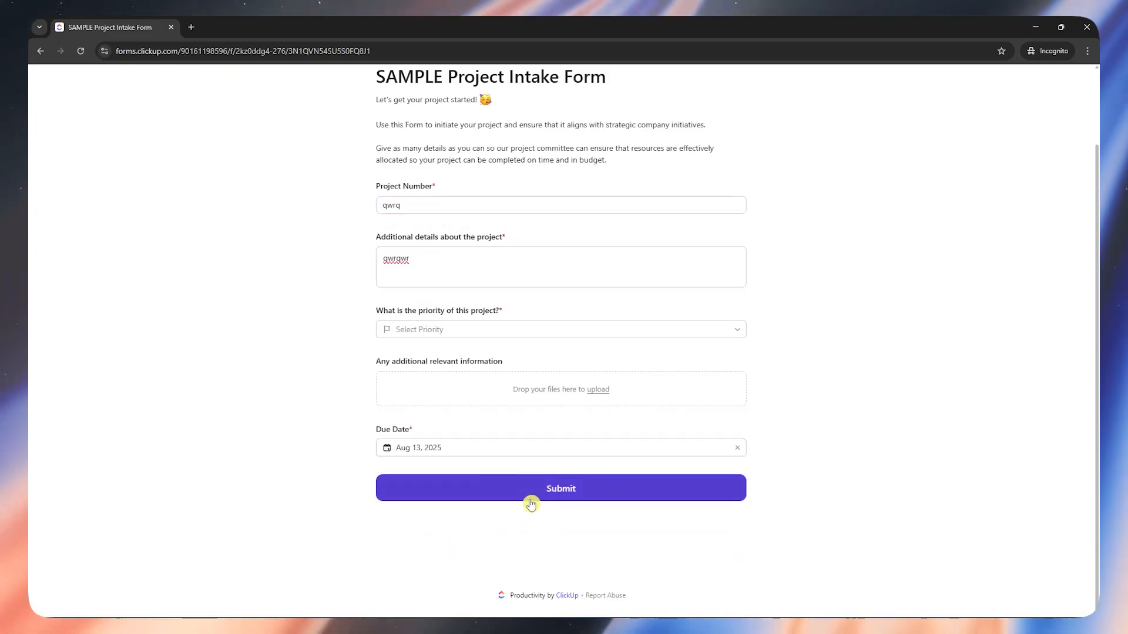
click(531, 495)
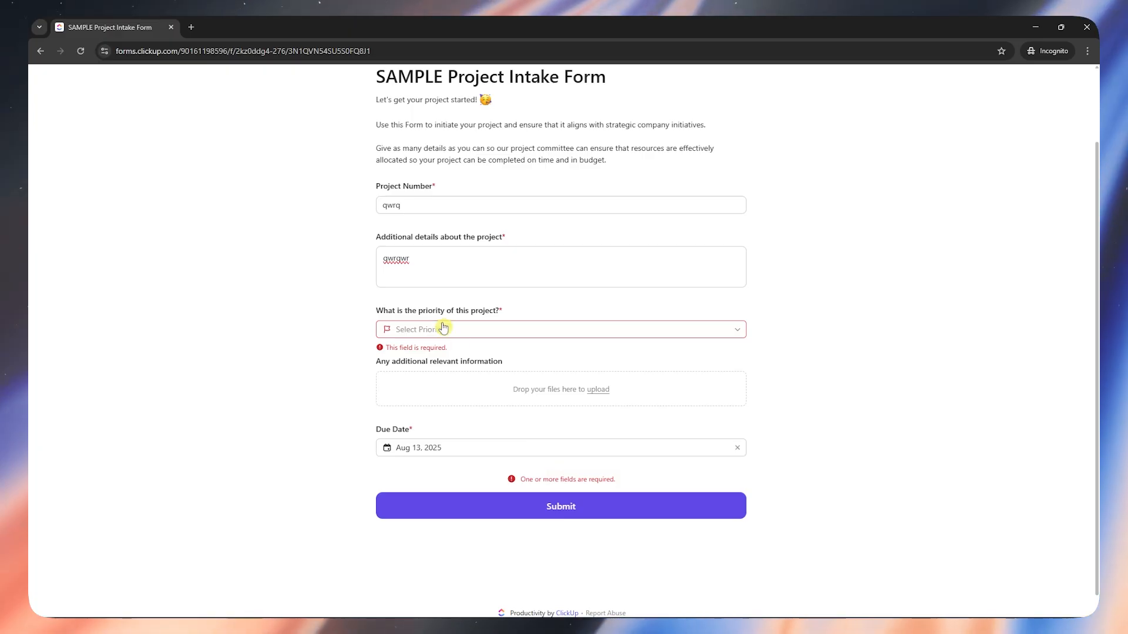
click(444, 329)
click(428, 373)
click(529, 497)
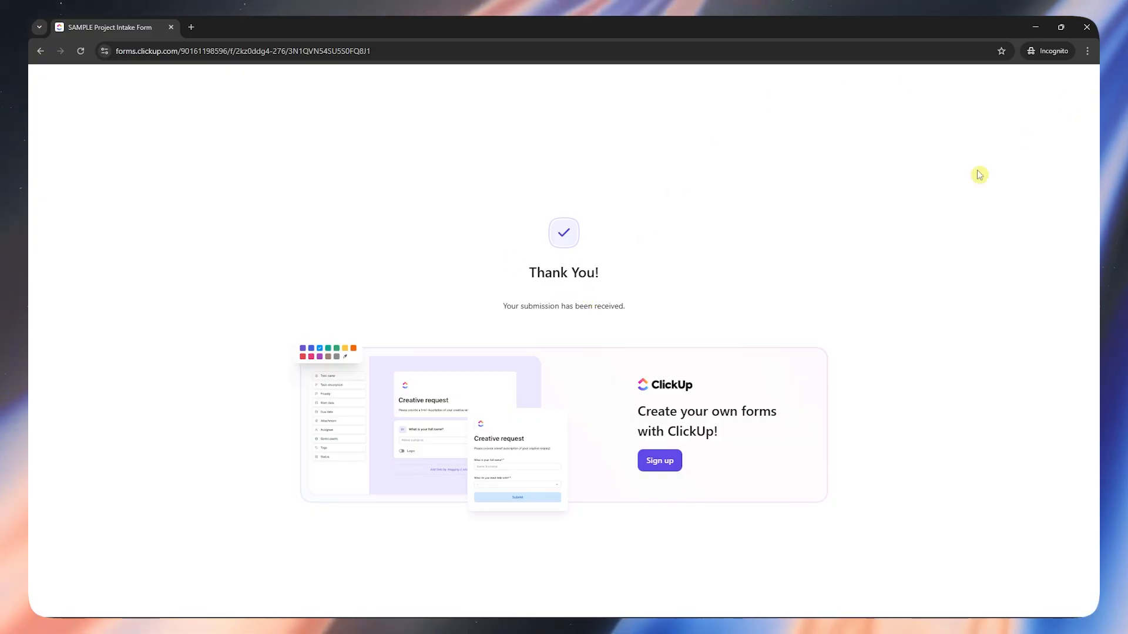
- Switch back to the ClickUp workspace, reload the Project Intake Form page and open the form's responses in the list
key(alt+Tab)
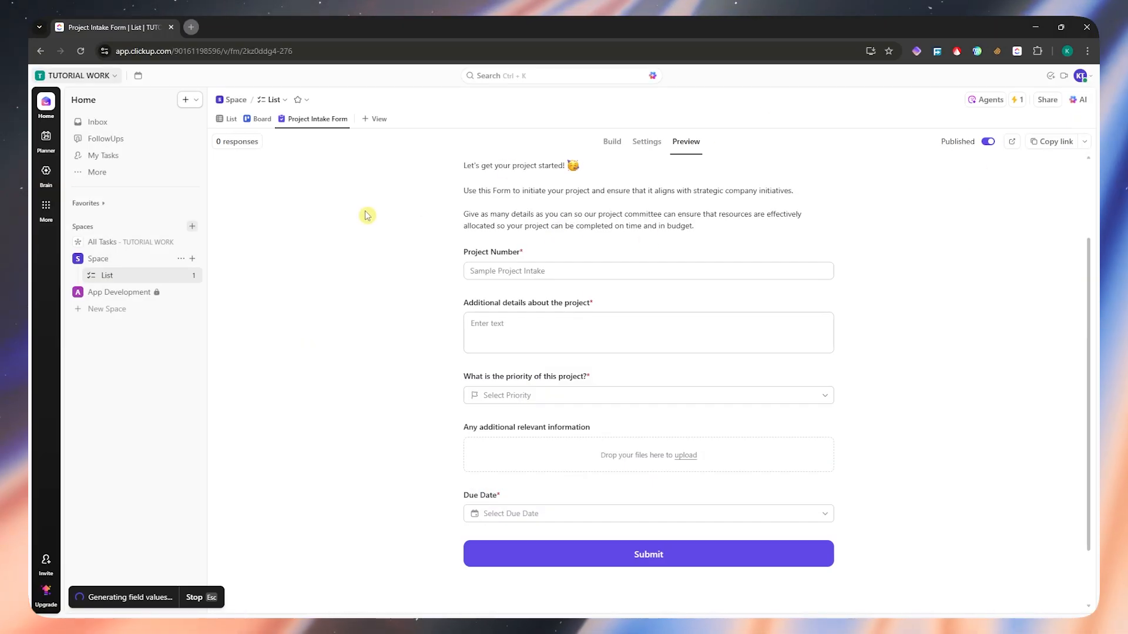
key(F5)
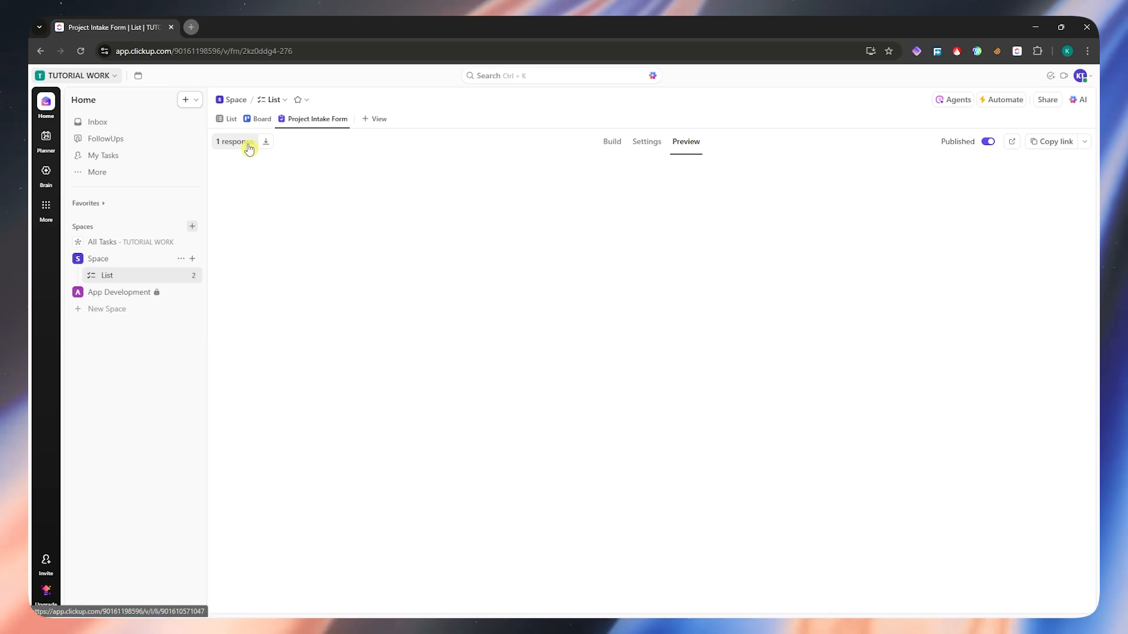
click(246, 146)
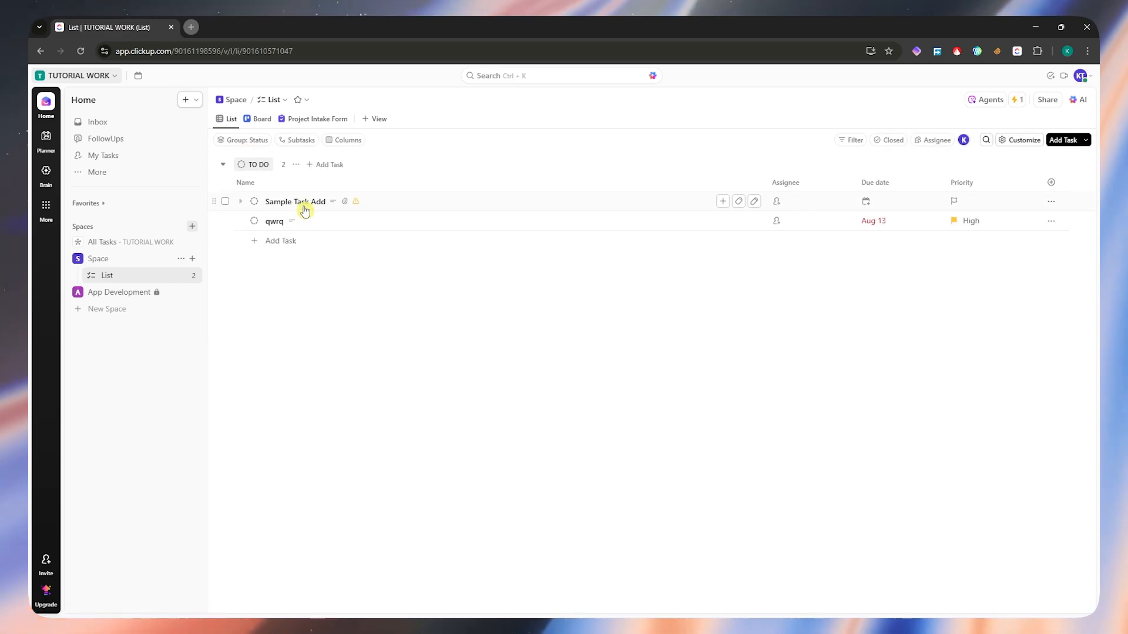
- Open the submitted task "qwrq", review its details and activity, and close it
click(329, 227)
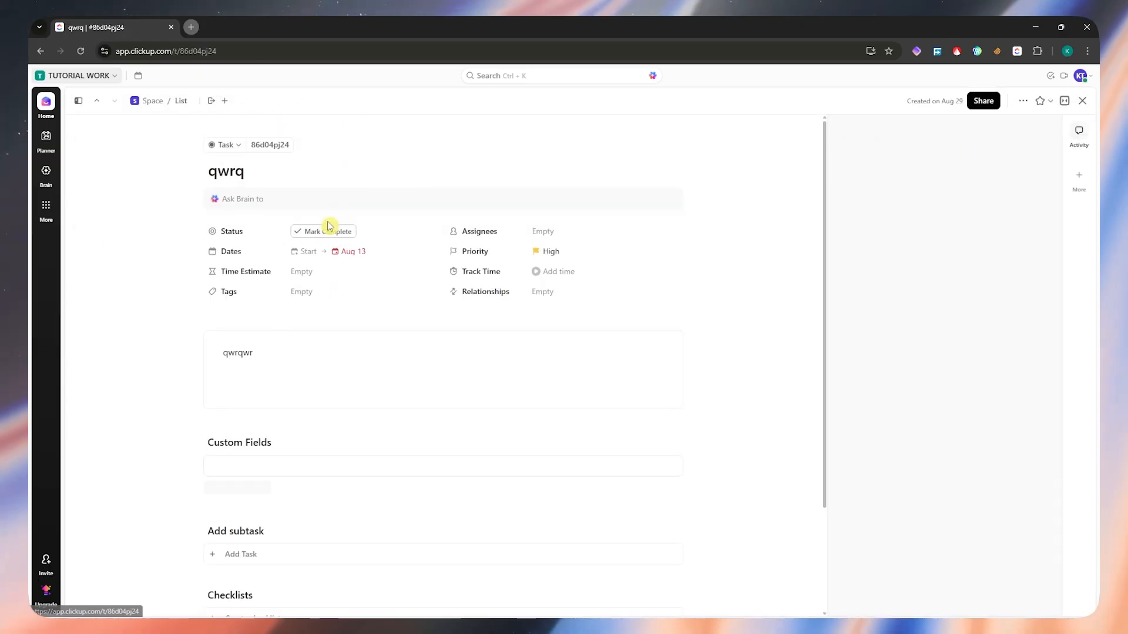
scroll(327, 357, down, 2)
scroll(343, 229, up, 2)
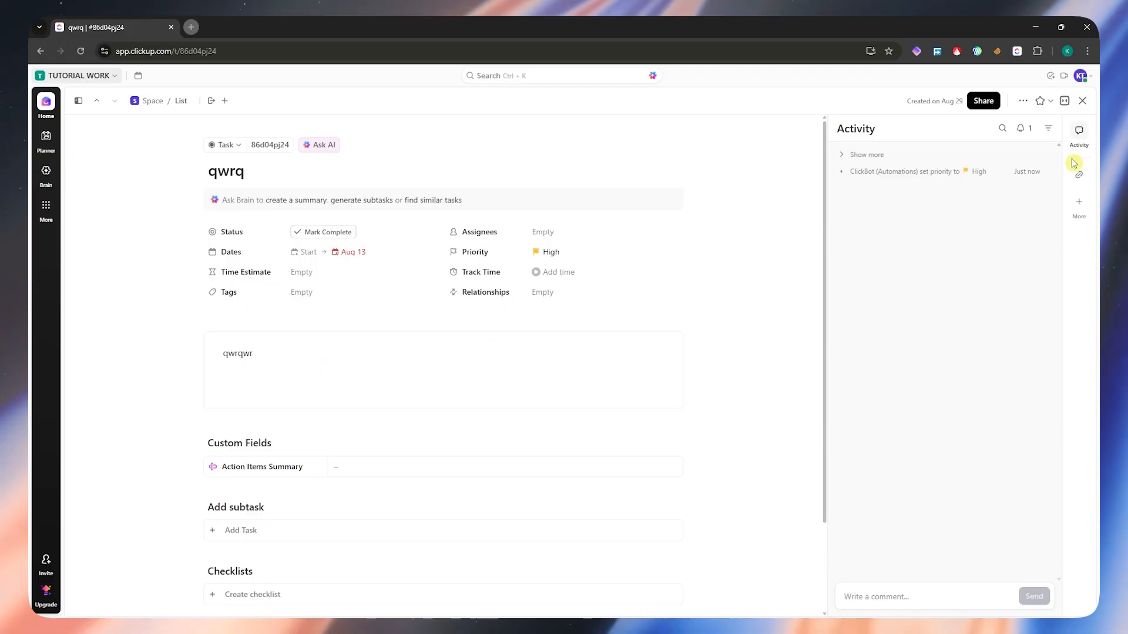
click(1081, 105)
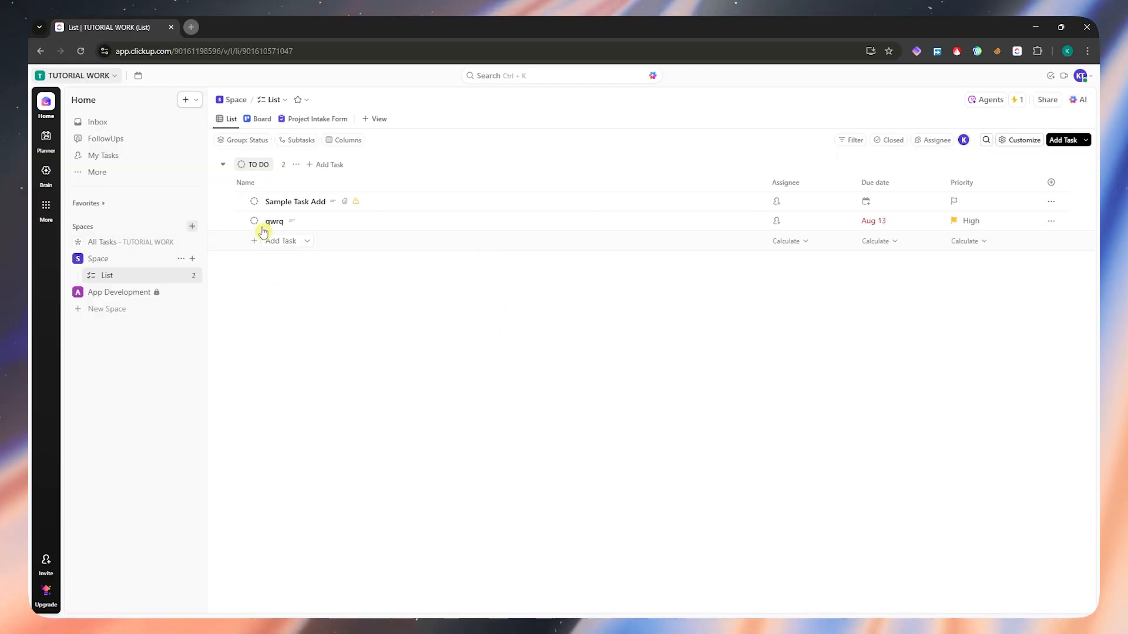